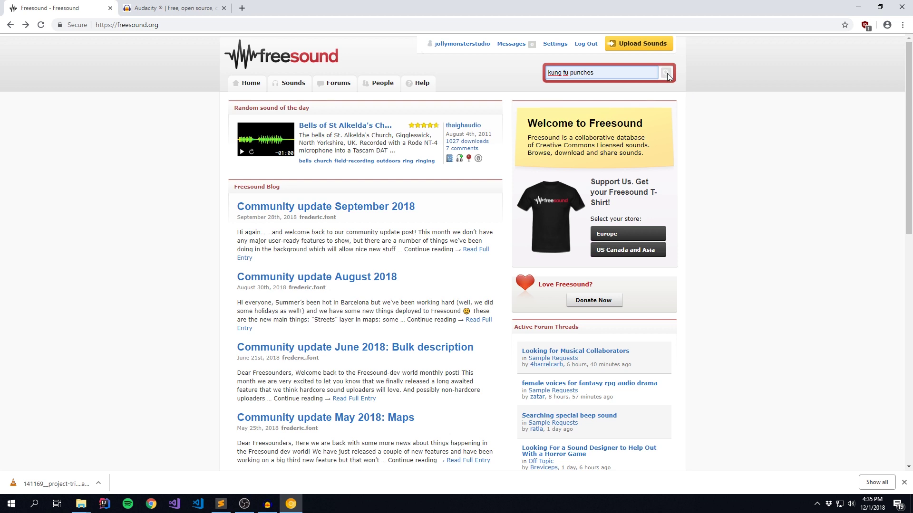
# Run the Freesound search for 'kung fu punches' to list its 24 matching sounds.
pyautogui.click(667, 76)
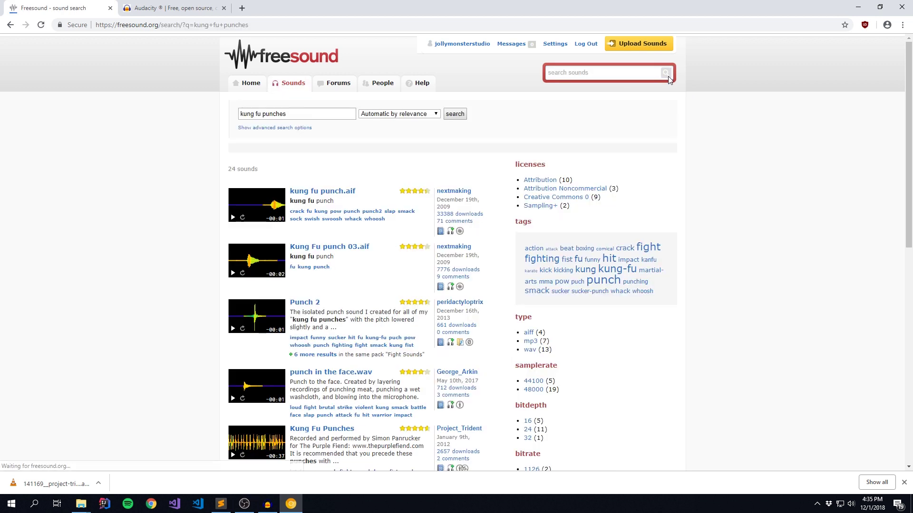
# Scroll down through the kung fu punches search results.
pyautogui.scroll(-2, 761, 284)
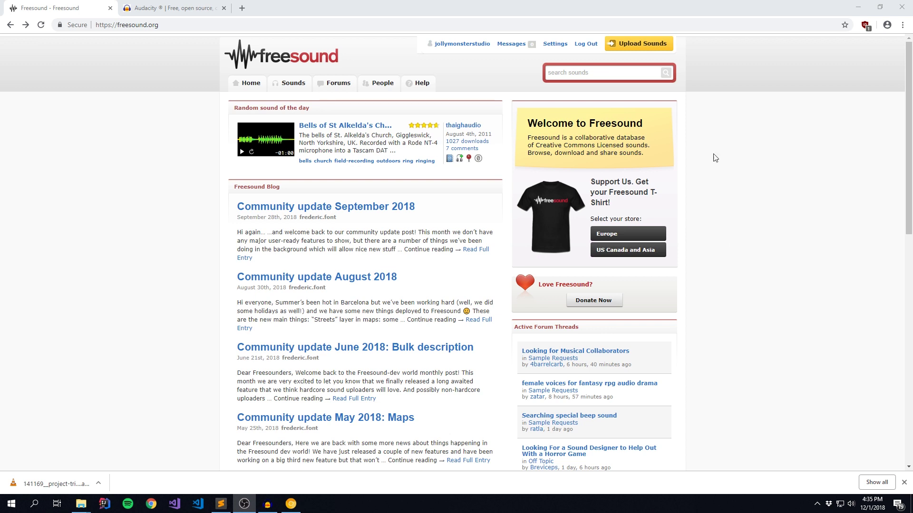
# Rerun the 'kung fu punches' search and open the Kung Fu Punches sound's page by Project_Trident.
pyautogui.click(609, 73)
pyautogui.click(625, 88)
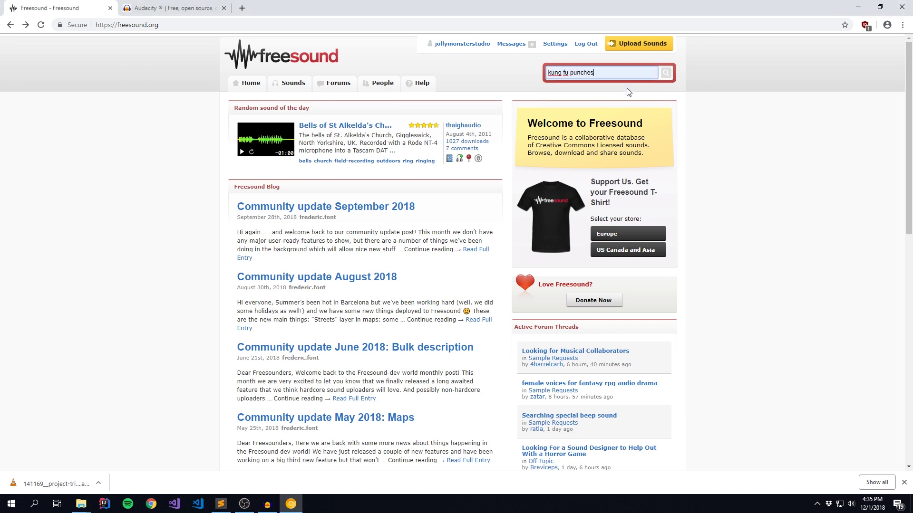
pyautogui.click(667, 75)
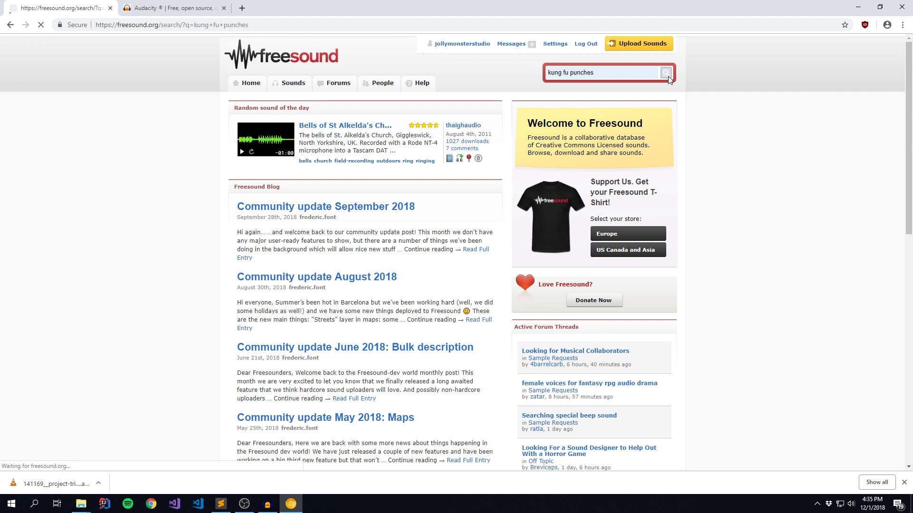
pyautogui.scroll(-1, 764, 285)
pyautogui.scroll(-2, 764, 285)
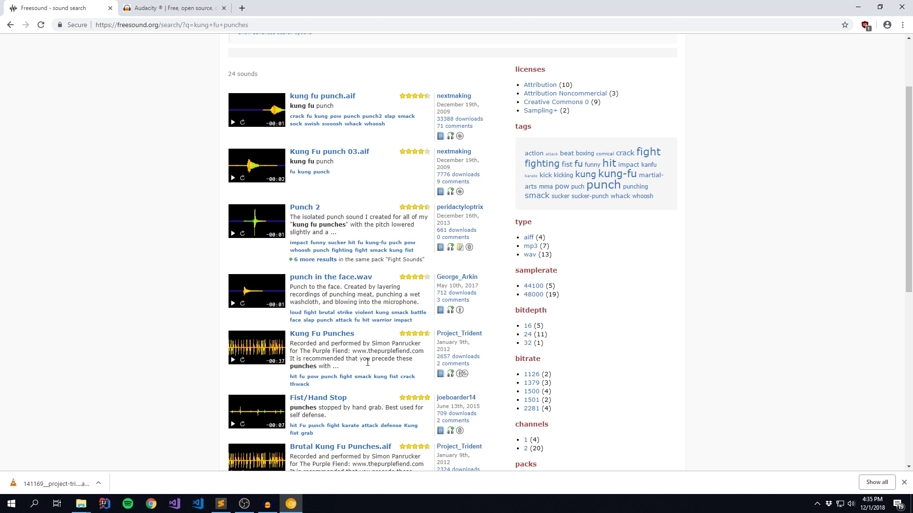
pyautogui.click(343, 334)
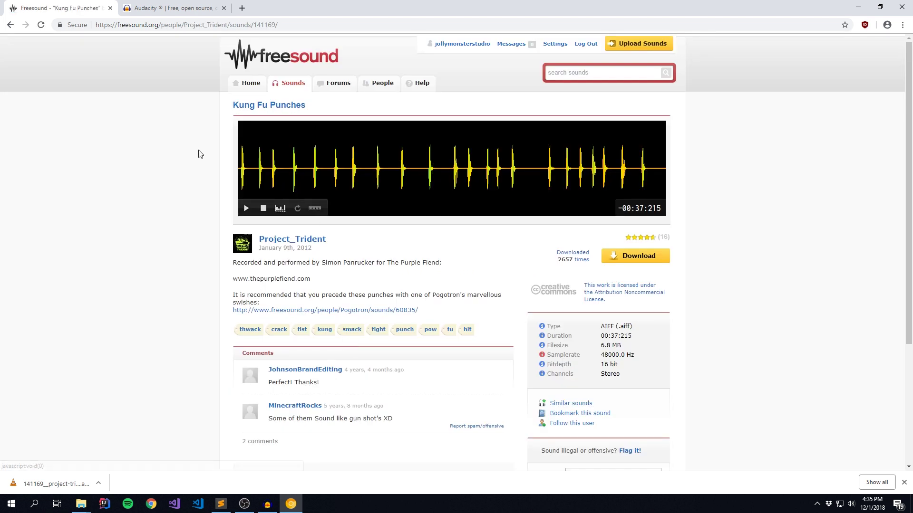
# Preview the Kung Fu Punches recording, then switch to the Audacity website tab.
pyautogui.click(245, 209)
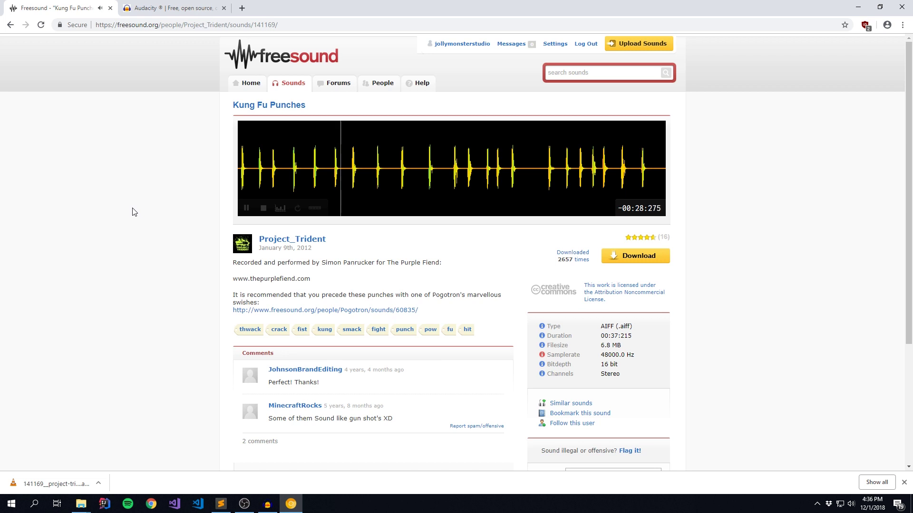
pyautogui.click(260, 209)
pyautogui.click(185, 6)
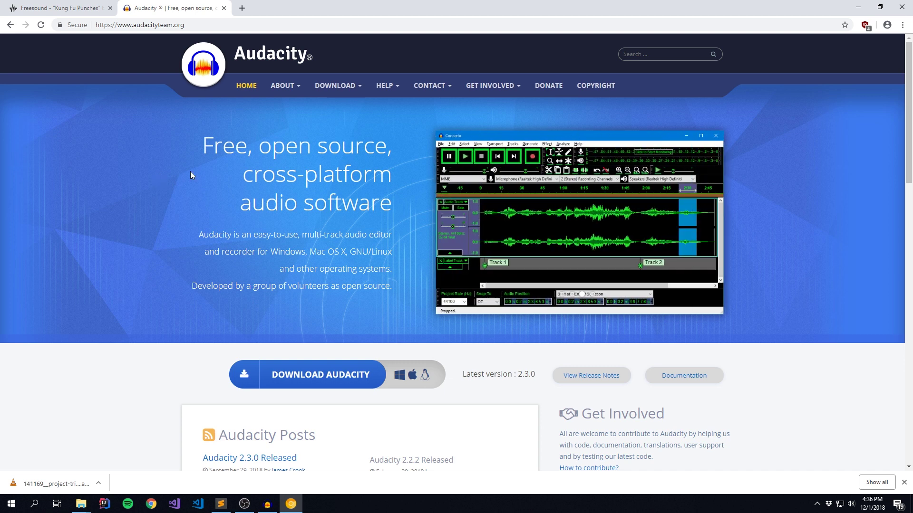
# Browse the Audacity website's ABOUT and DOWNLOAD menus.
pyautogui.moveTo(305, 95)
pyautogui.moveTo(348, 88)
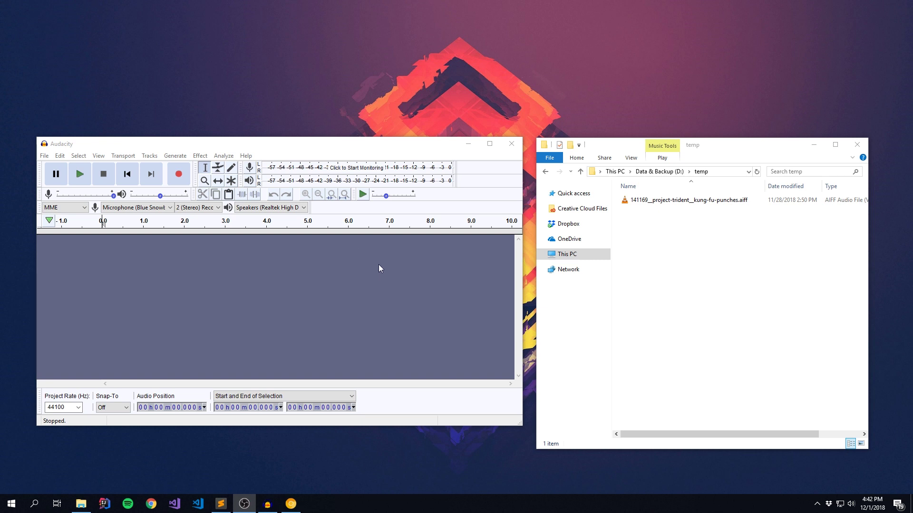
# Bring the empty Audacity project forward and show the Effect menu's list of effects.
pyautogui.click(344, 143)
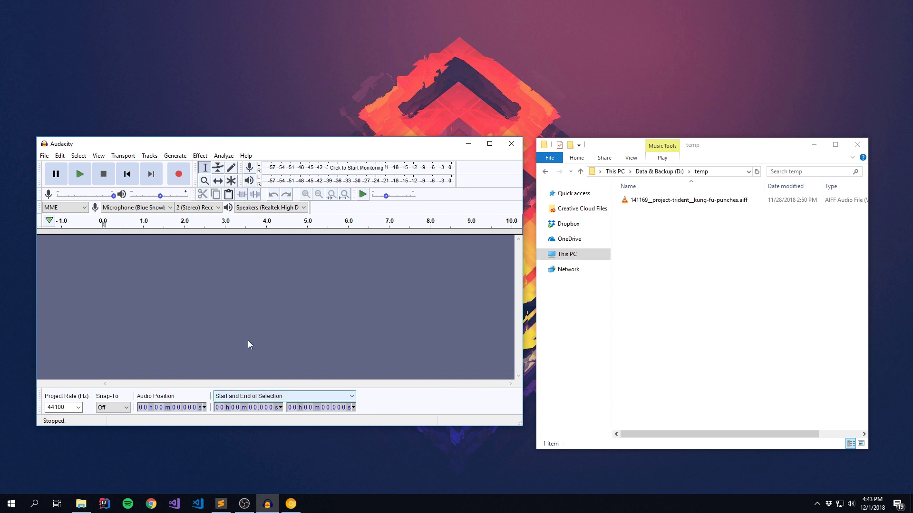
pyautogui.click(204, 157)
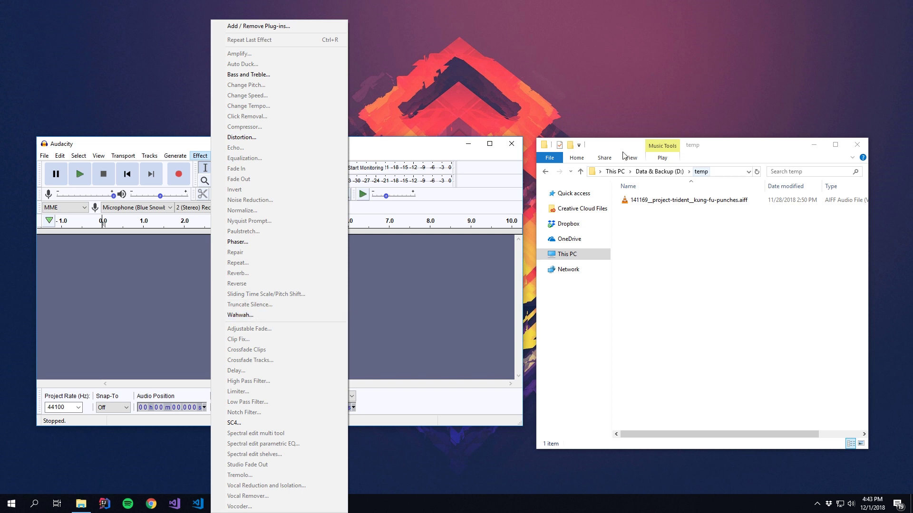
# Dismiss the Effect menu and drag the kung-fu-punches AIFF from the temp folder into Audacity.
pyautogui.click(414, 149)
pyautogui.moveTo(669, 200); pyautogui.dragTo(210, 326)
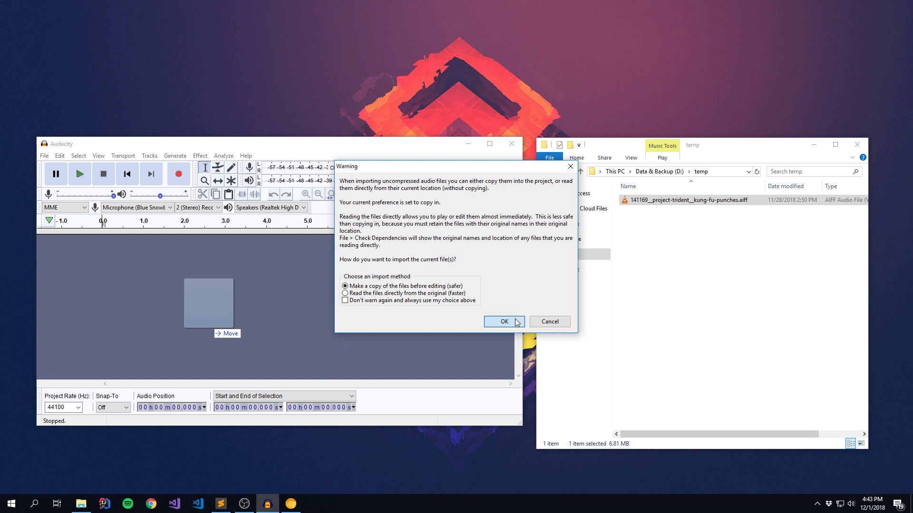
# Import a copy of the punches AIFF as a stereo track and Quick-Play around 16–18 seconds.
pyautogui.click(517, 323)
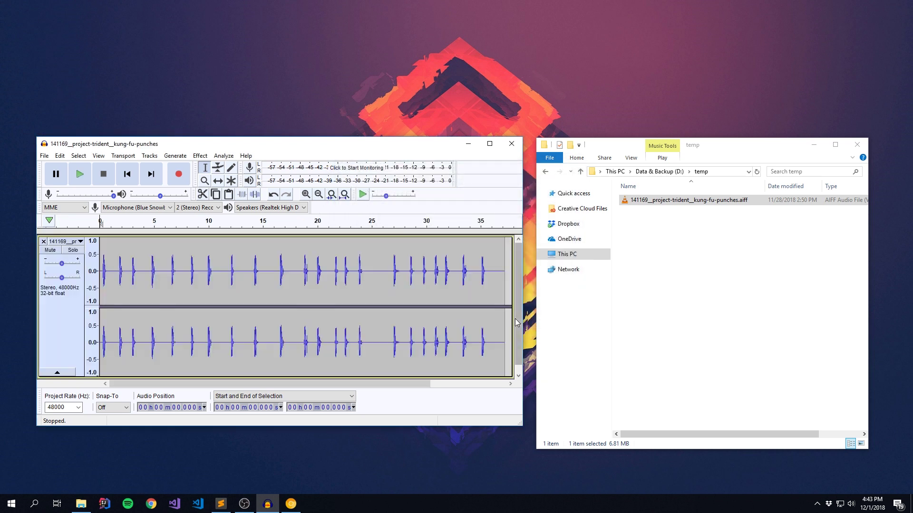
pyautogui.click(151, 222)
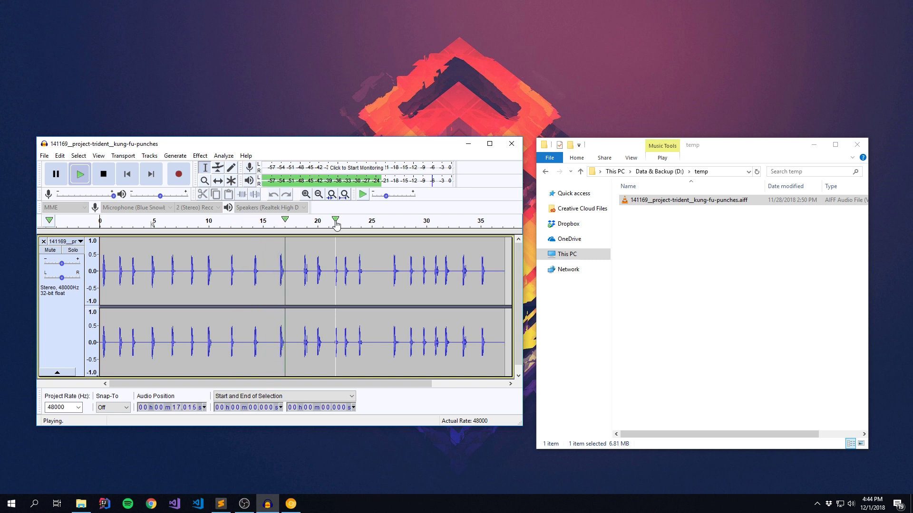
pyautogui.click(284, 225)
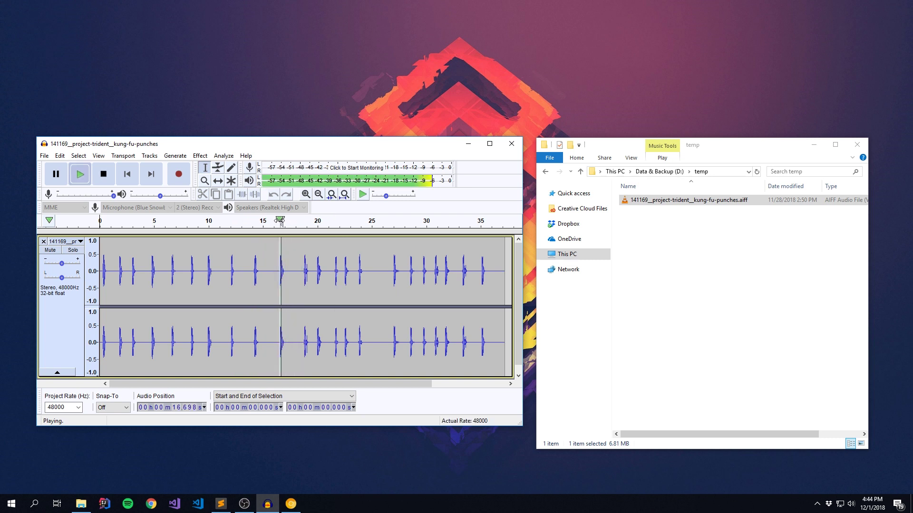
pyautogui.click(278, 221)
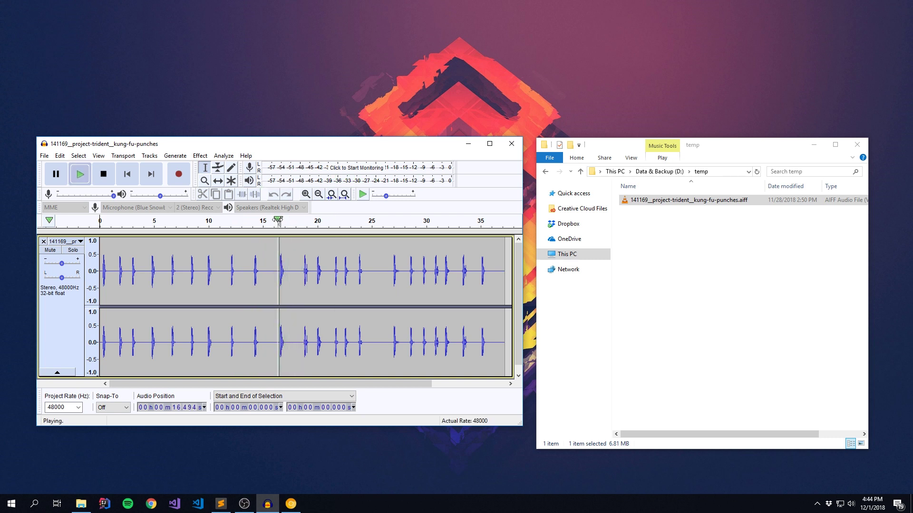
pyautogui.click(278, 221)
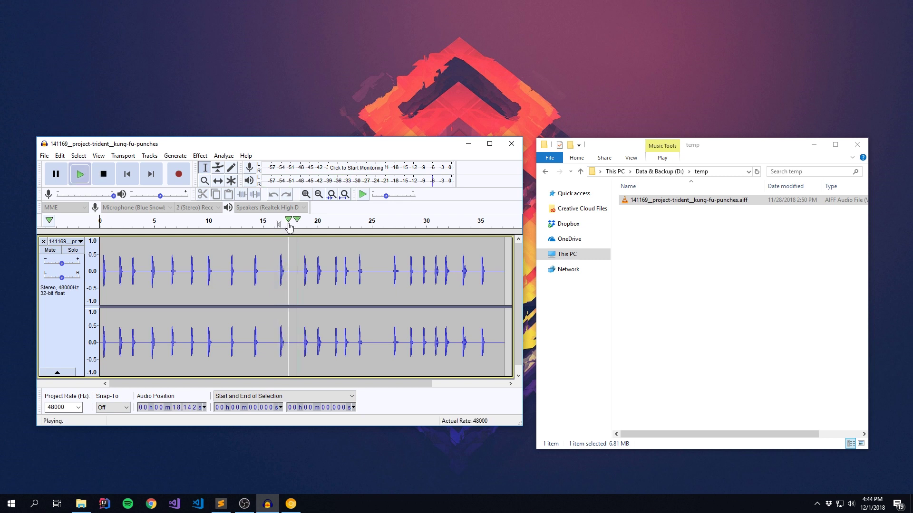
pyautogui.press('space')
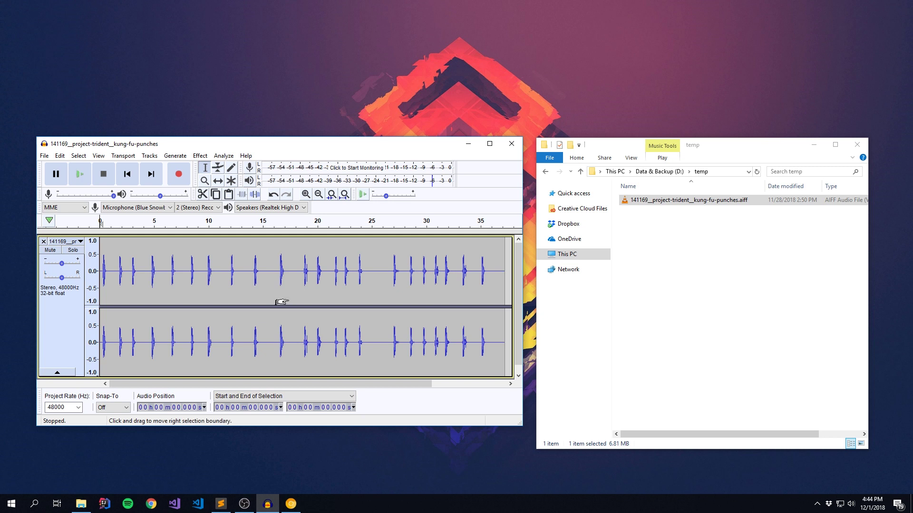
# Scroll the track view and play from around 14 seconds to locate the punch.
pyautogui.keyDown('ctrl'); pyautogui.scroll(2, 282, 302); pyautogui.keyUp('ctrl')
pyautogui.keyDown('ctrl'); pyautogui.scroll(-4, 282, 303); pyautogui.keyUp('ctrl')
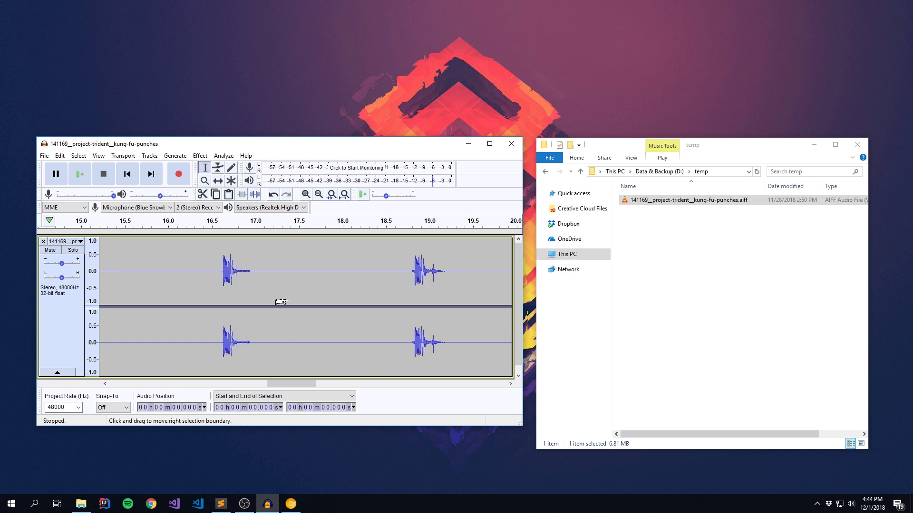
pyautogui.keyDown('ctrl'); pyautogui.scroll(3, 281, 304); pyautogui.keyUp('ctrl')
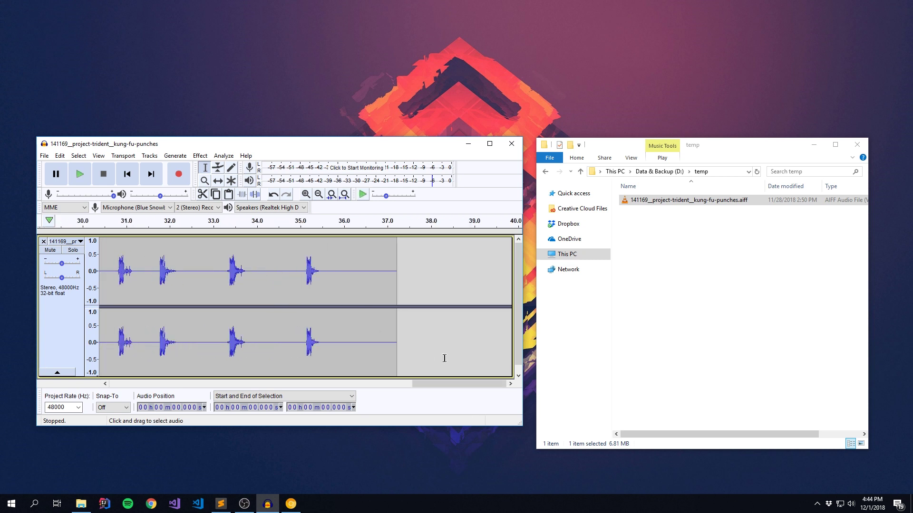
pyautogui.moveTo(444, 385); pyautogui.dragTo(380, 390)
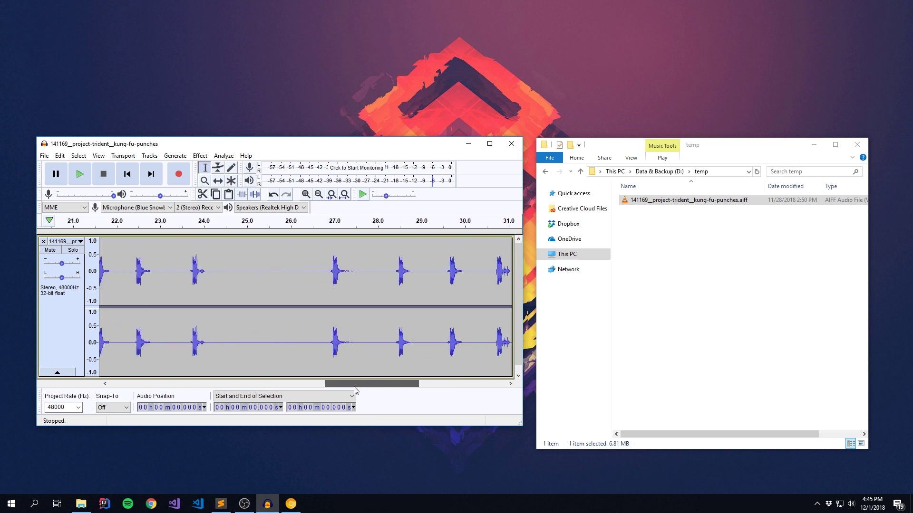
pyautogui.keyDown('ctrl'); pyautogui.scroll(-3, 326, 328); pyautogui.keyUp('ctrl')
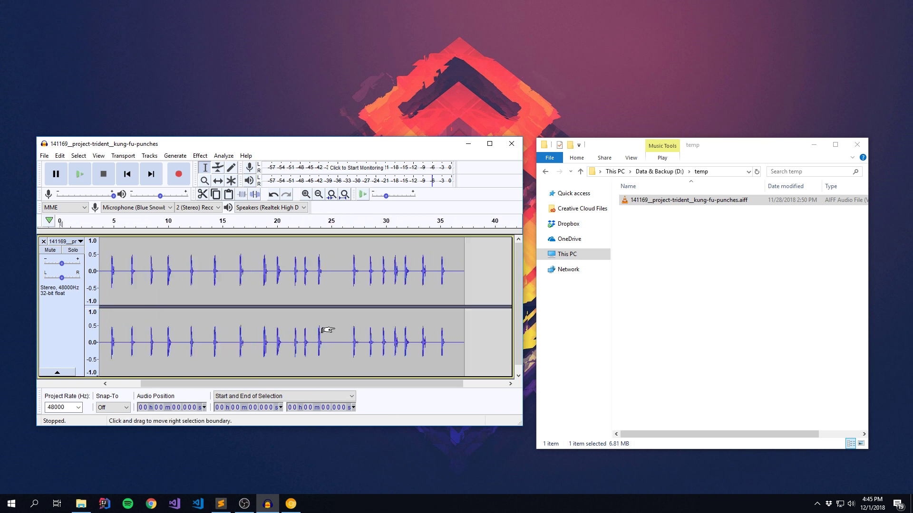
pyautogui.moveTo(380, 387); pyautogui.dragTo(307, 392)
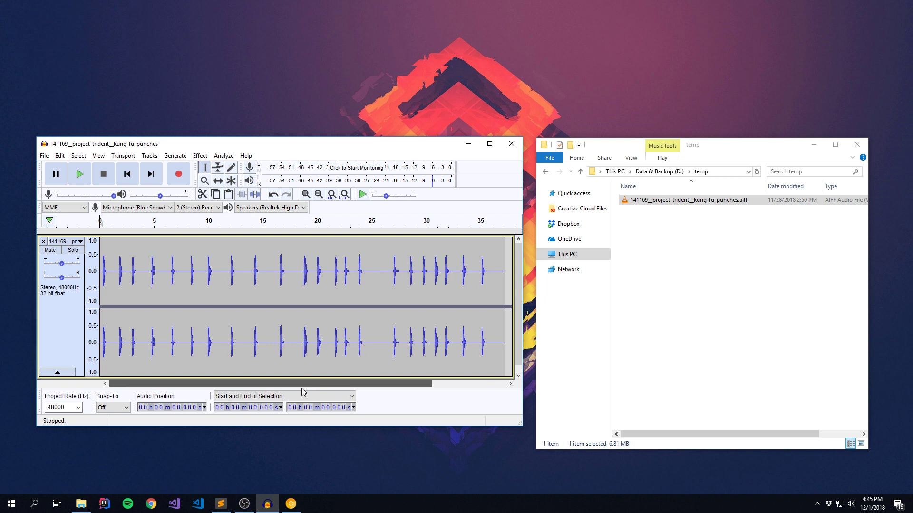
pyautogui.click(251, 221)
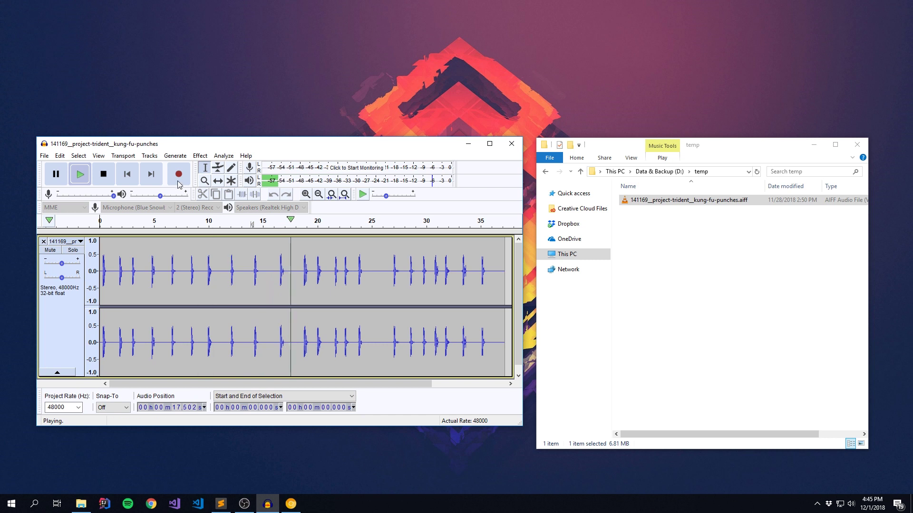
pyautogui.press('space')
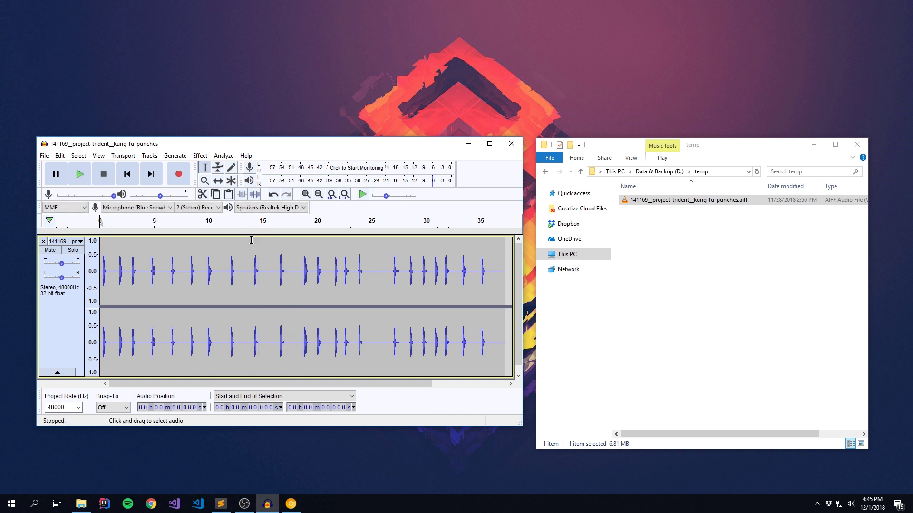
pyautogui.hotkey('ctrl', '1')
pyautogui.hotkey('ctrl', '3')
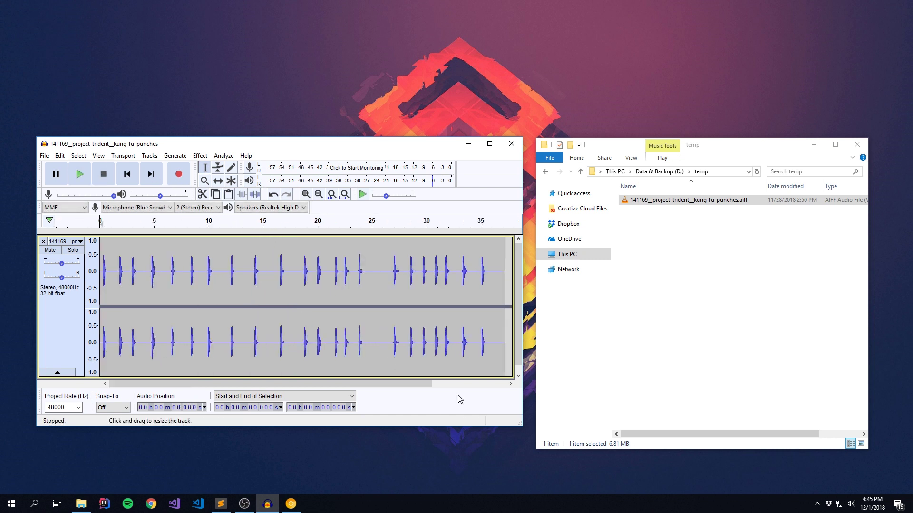
# Select the punch from 14.021 to 14.982 s, zoom in on it and play it.
pyautogui.click(229, 222)
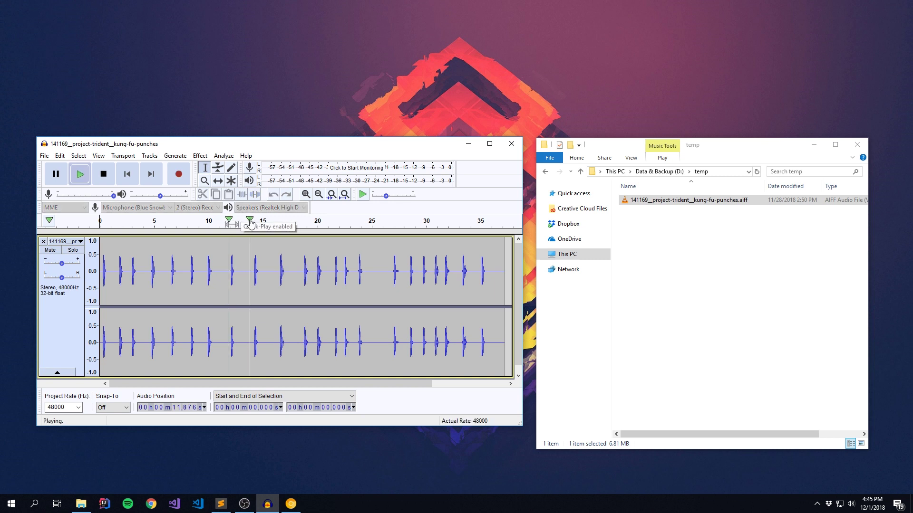
pyautogui.click(253, 222)
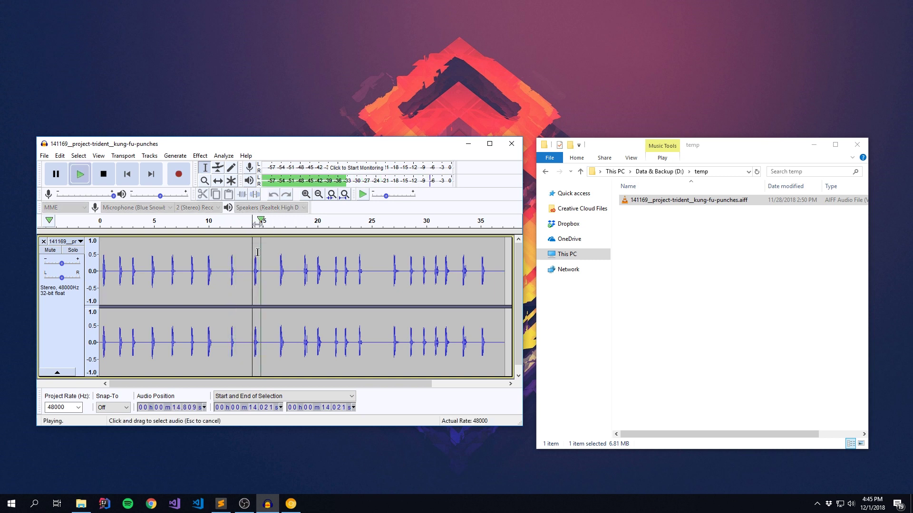
pyautogui.press(']')
pyautogui.press('space')
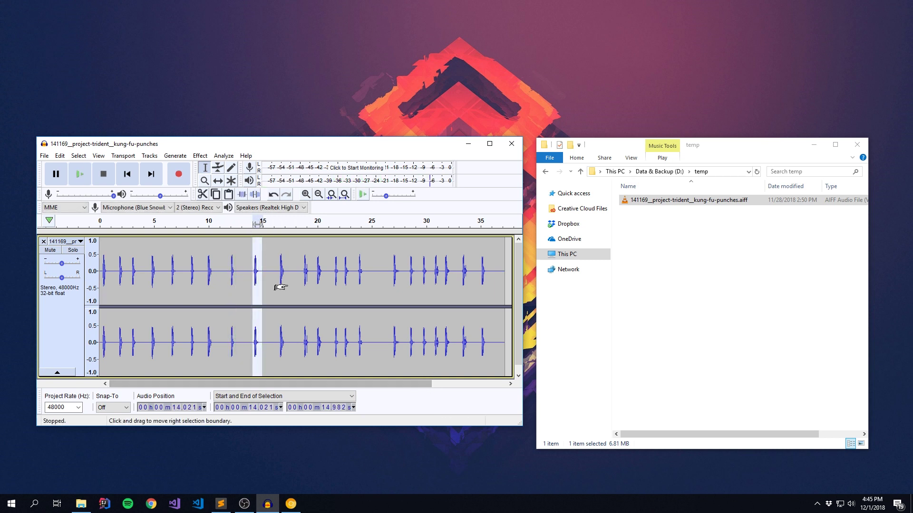
pyautogui.hotkey('ctrl', '1')
pyautogui.hotkey('ctrl', '1')
pyautogui.hotkey('ctrl', '1')
pyautogui.hotkey('ctrl', '3')
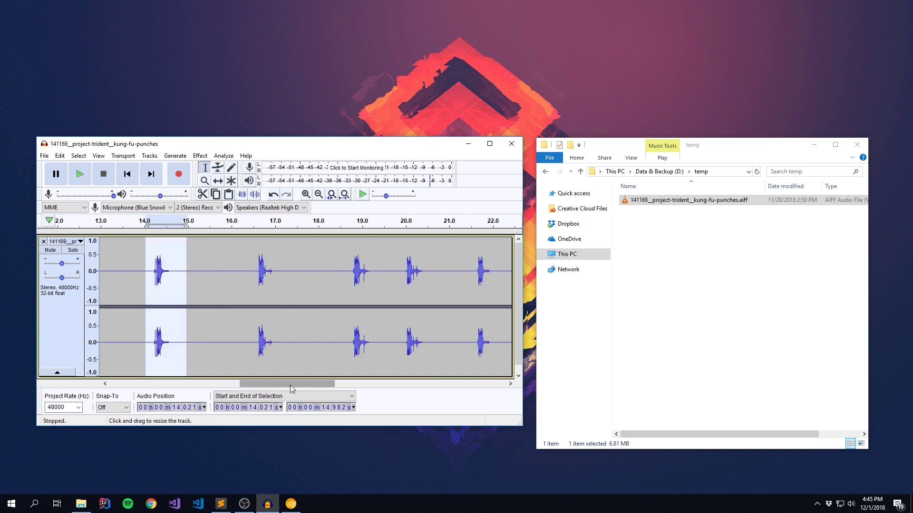
pyautogui.moveTo(291, 385); pyautogui.dragTo(268, 383)
pyautogui.press('space')
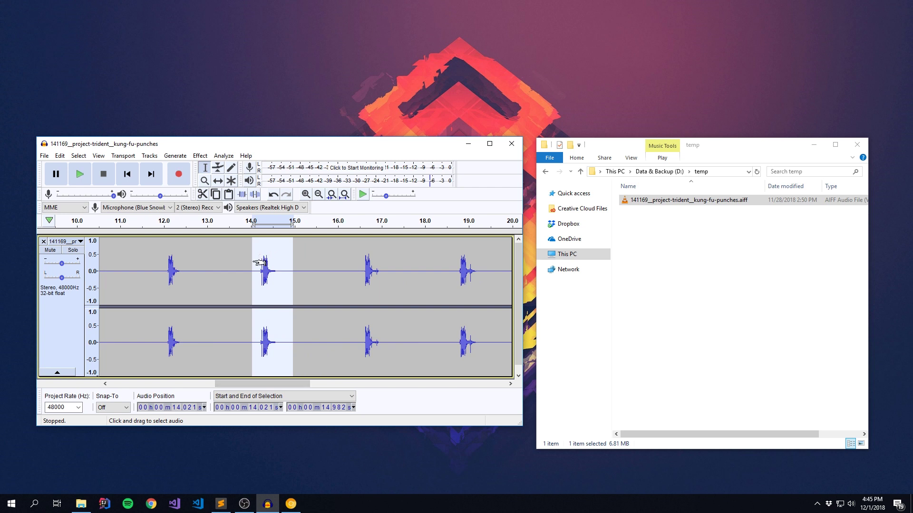
# Select the single punch from 14.109 to 14.764 s, audition it, and copy it.
pyautogui.click(251, 266)
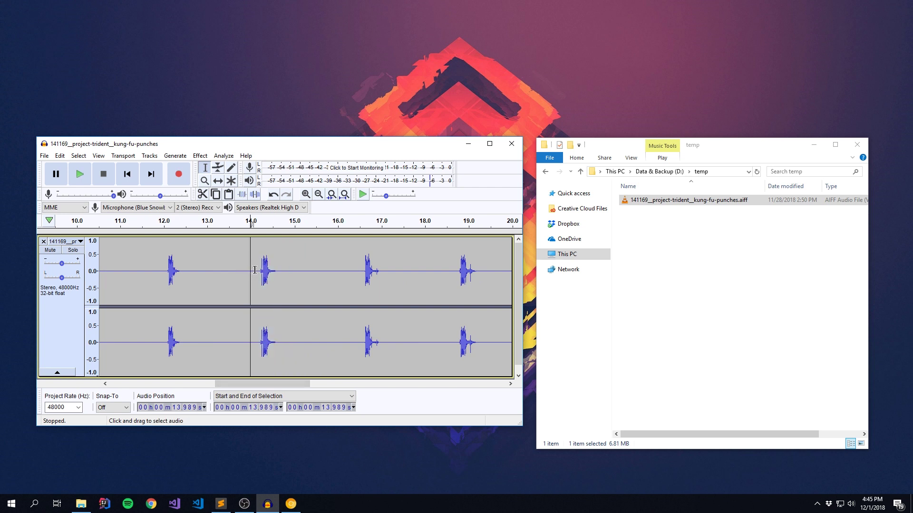
pyautogui.moveTo(256, 270); pyautogui.dragTo(285, 271)
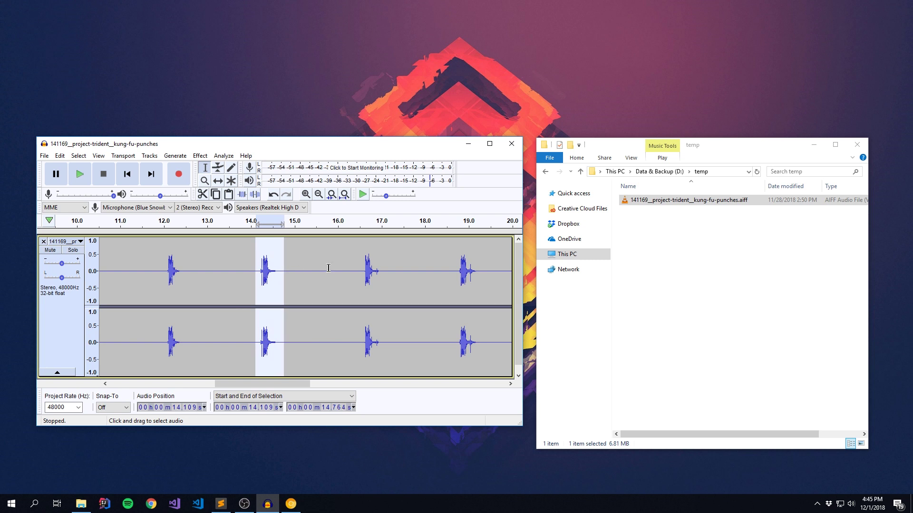
pyautogui.press('space')
pyautogui.press('space')
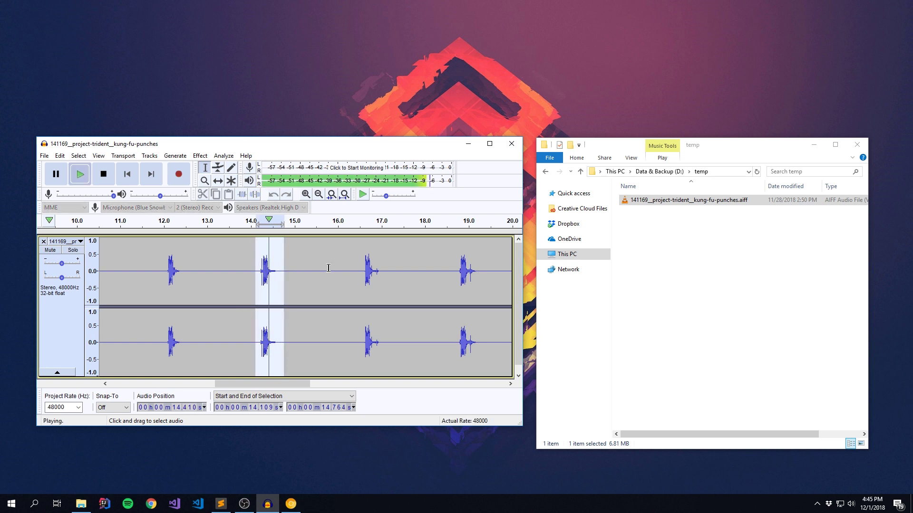
pyautogui.press('space')
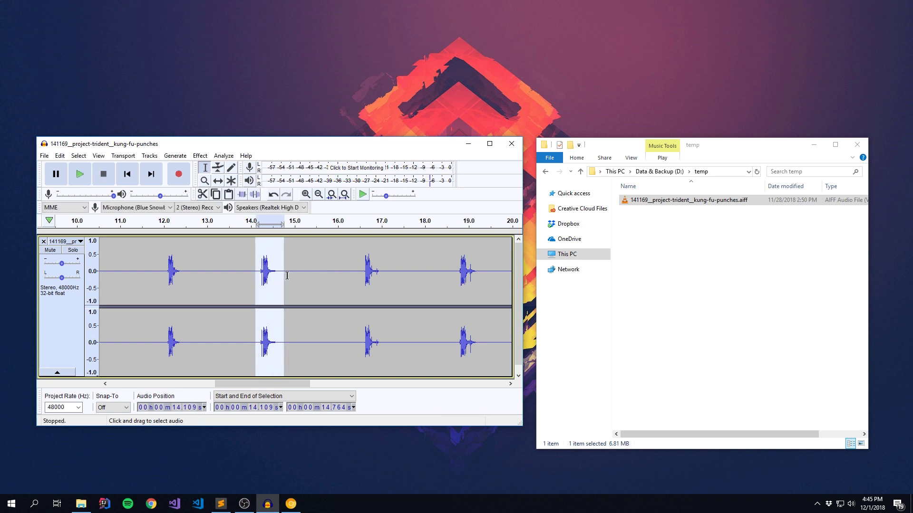
pyautogui.click(60, 156)
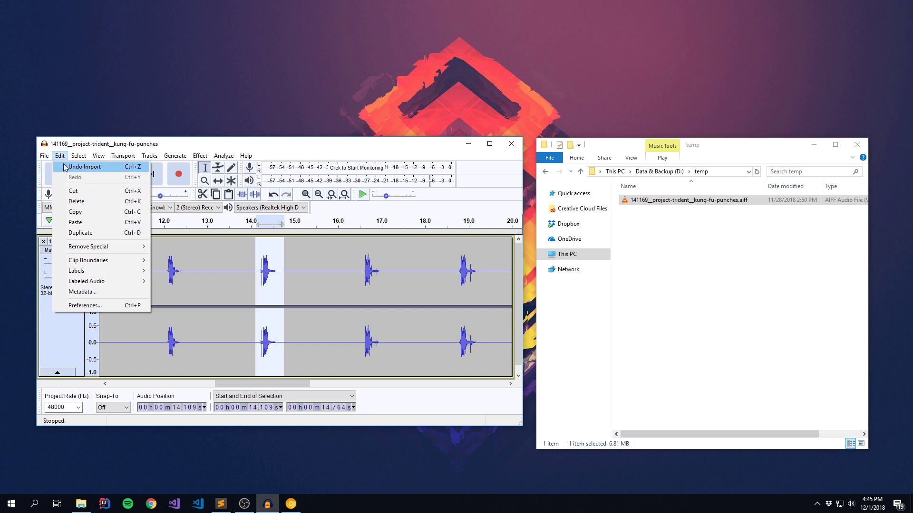
pyautogui.click(70, 213)
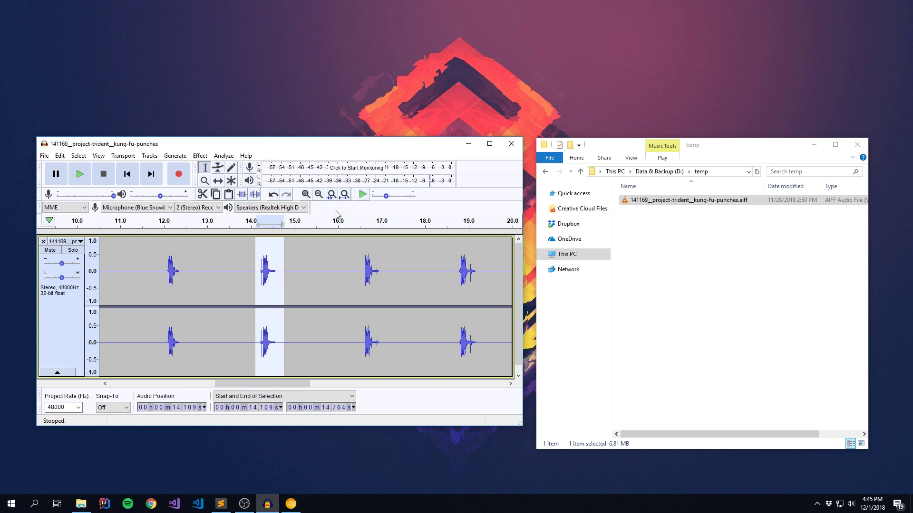
# Create a second, empty project beside the first and paste the copied punch into it as a new stereo track.
pyautogui.click(44, 156)
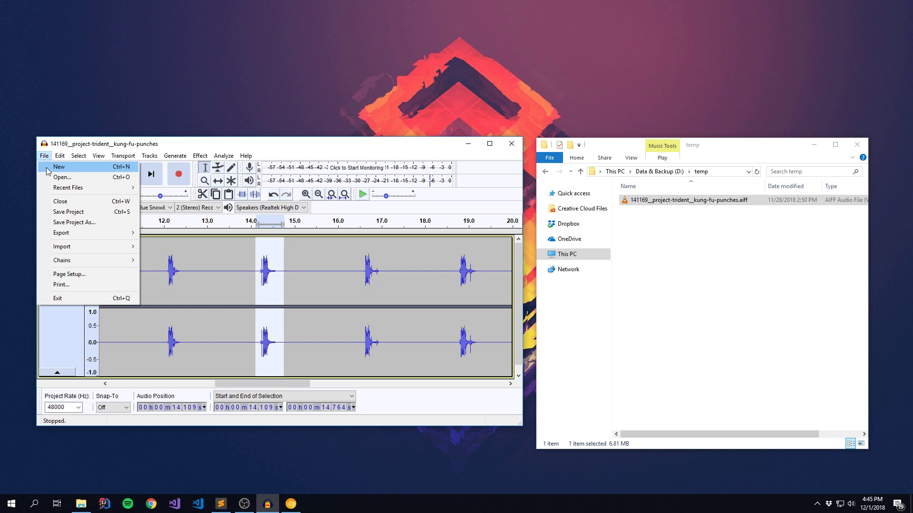
pyautogui.click(47, 168)
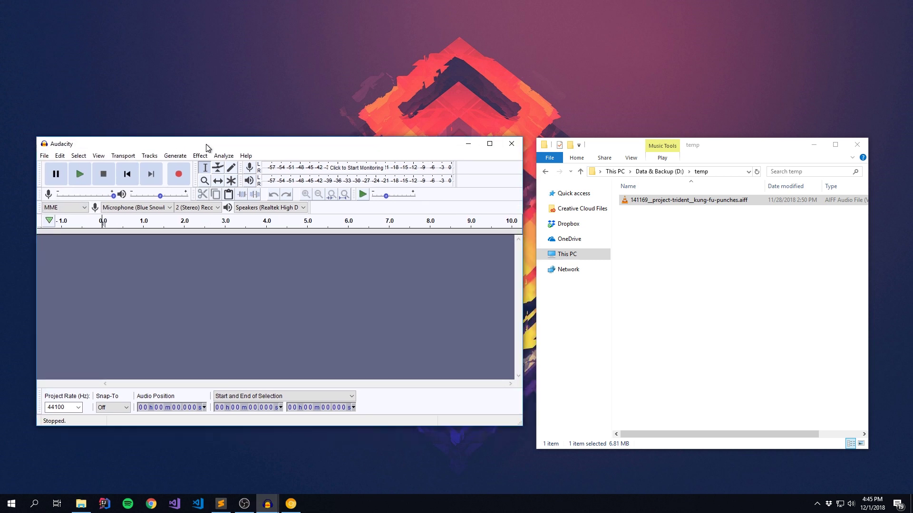
pyautogui.moveTo(206, 144); pyautogui.dragTo(212, 125)
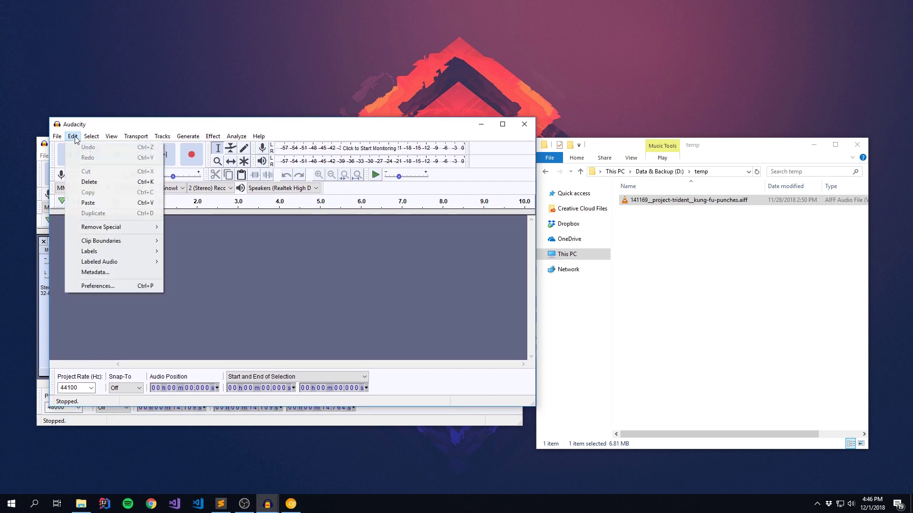
pyautogui.click(73, 136)
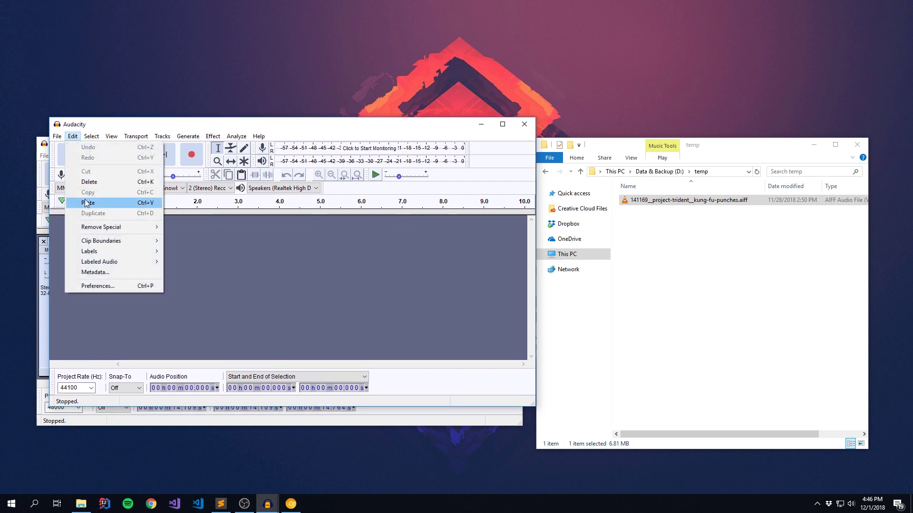
pyautogui.click(242, 121)
pyautogui.hotkey('ctrl', 'v')
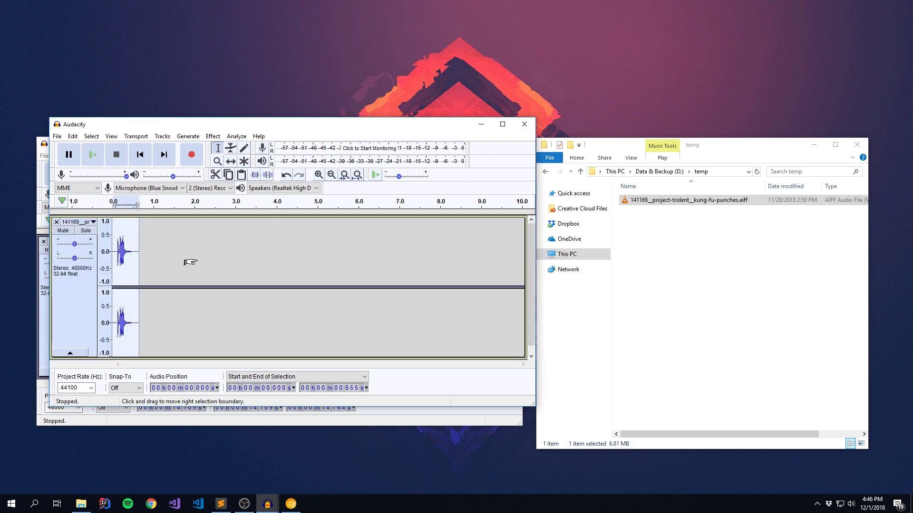
# Zoom in on the pasted punch clip and play it back twice.
pyautogui.hotkey('ctrl', '1')
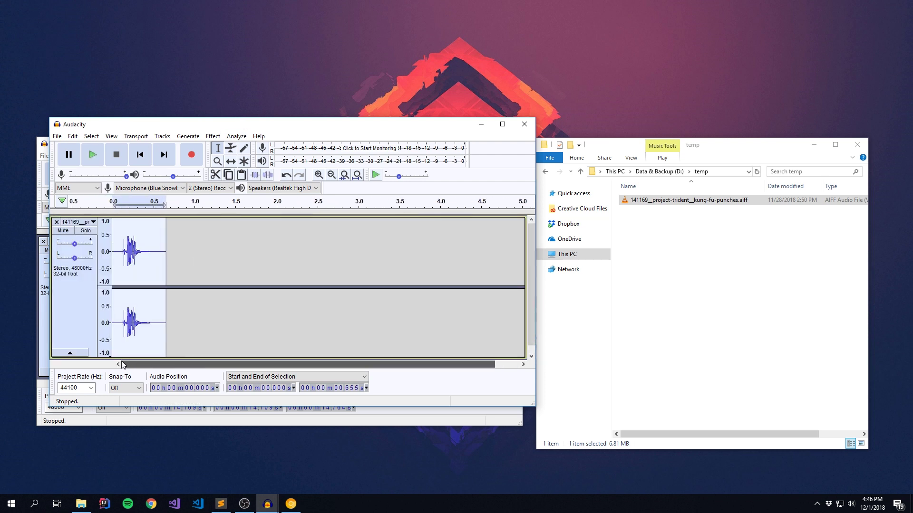
pyautogui.hotkey('ctrl', '1')
pyautogui.click(168, 365)
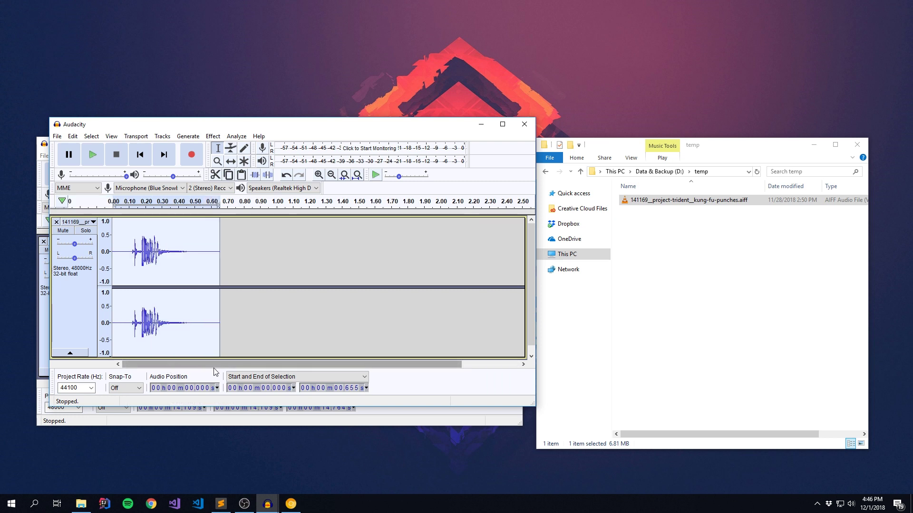
pyautogui.press('space')
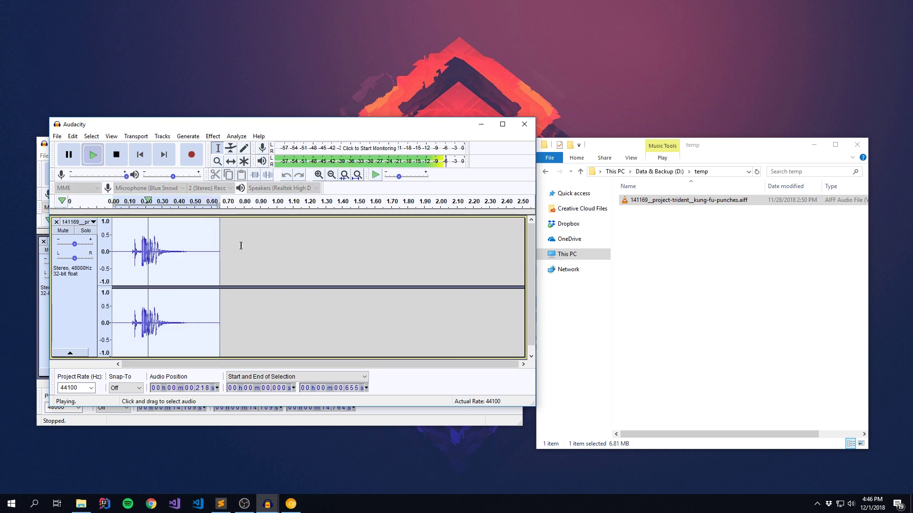
pyautogui.press('space')
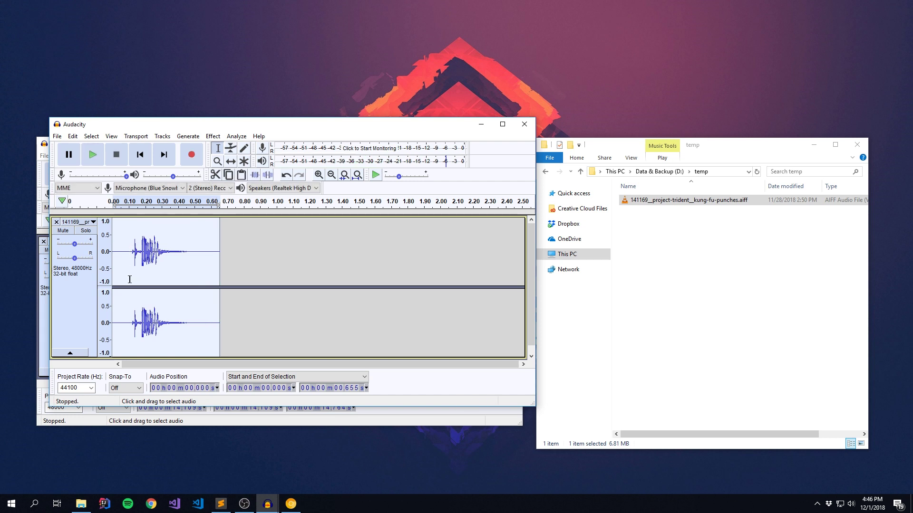
# Audition the clip from near its start to find where the punch hit begins.
pyautogui.moveTo(127, 252); pyautogui.dragTo(113, 252)
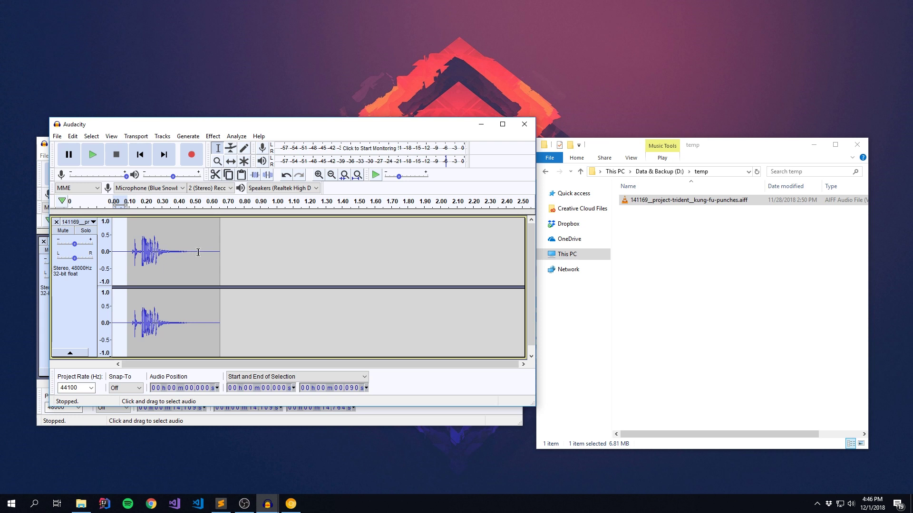
pyautogui.moveTo(199, 253); pyautogui.dragTo(258, 251)
pyautogui.click(322, 252)
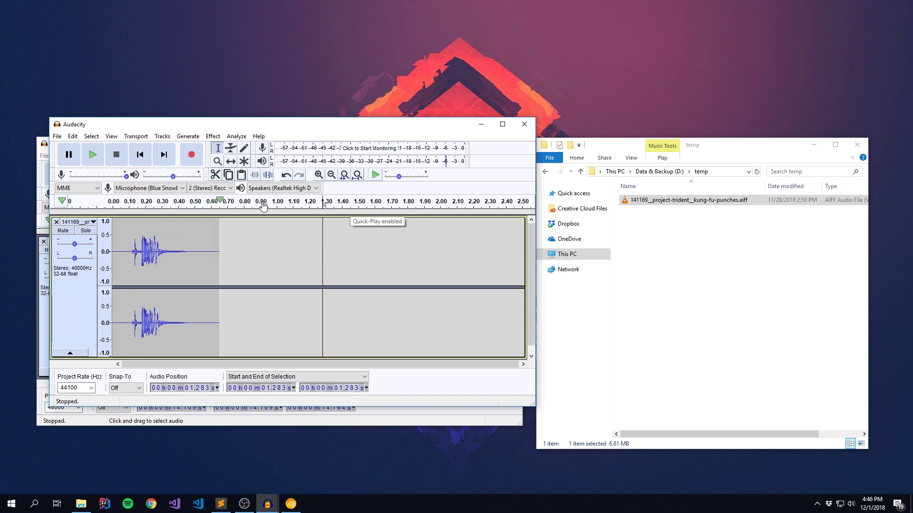
pyautogui.click(131, 203)
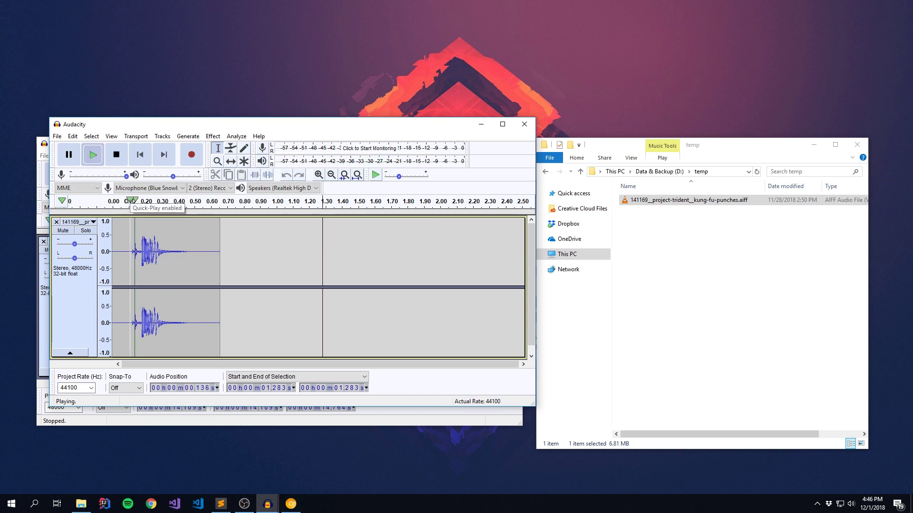
pyautogui.click(119, 203)
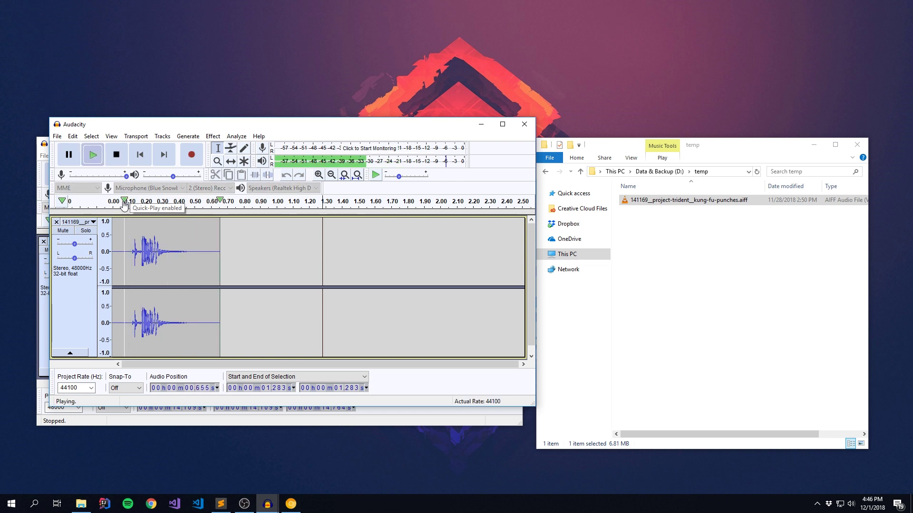
pyautogui.click(120, 203)
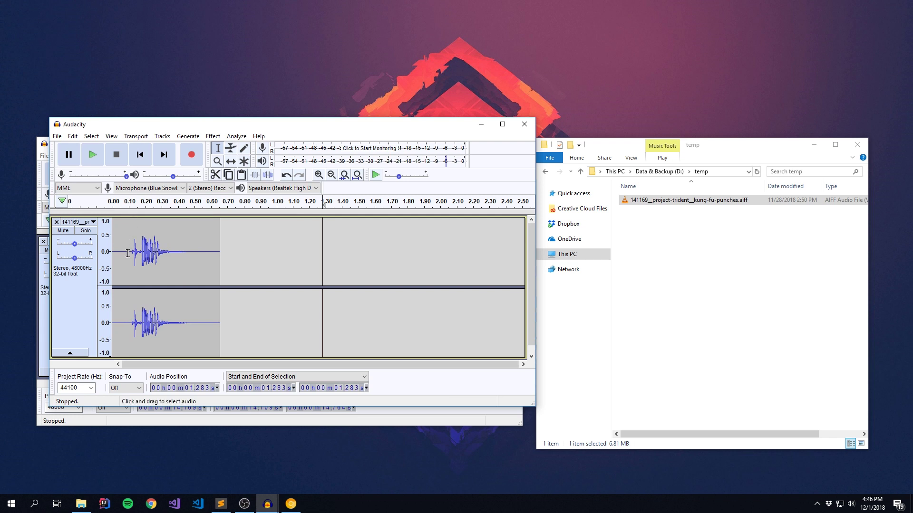
# Delete the silent lead-in from 0.00 to 0.112 s.
pyautogui.keyDown('ctrl'); pyautogui.scroll(1, 138, 251); pyautogui.keyUp('ctrl')
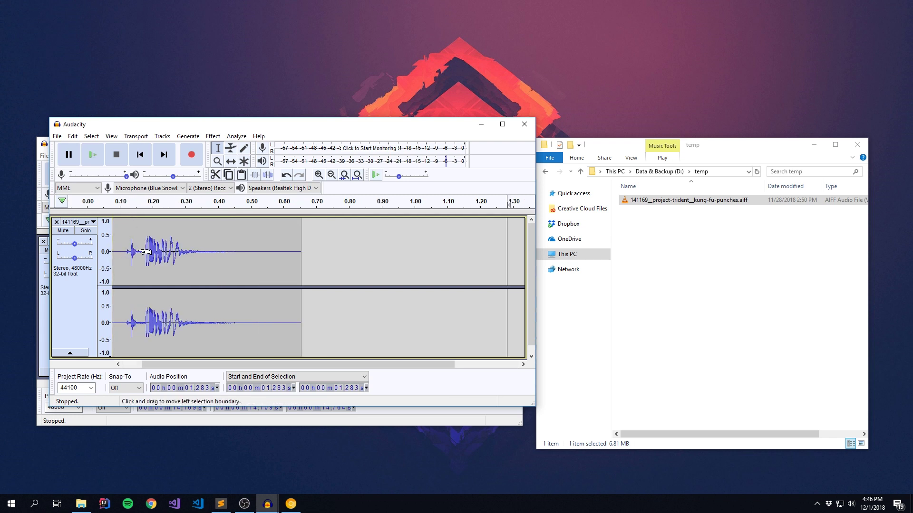
pyautogui.keyDown('ctrl'); pyautogui.scroll(1, 145, 252); pyautogui.keyUp('ctrl')
pyautogui.moveTo(310, 365); pyautogui.dragTo(266, 367)
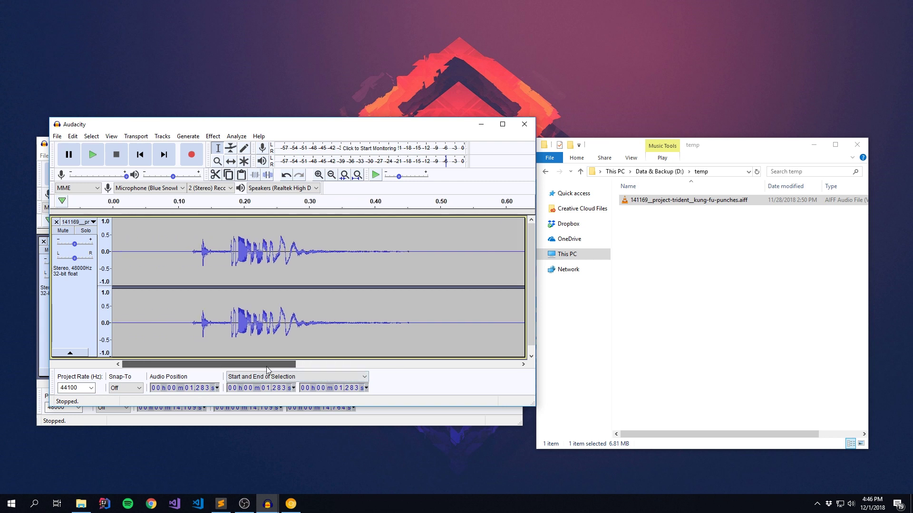
pyautogui.moveTo(186, 252); pyautogui.dragTo(113, 259)
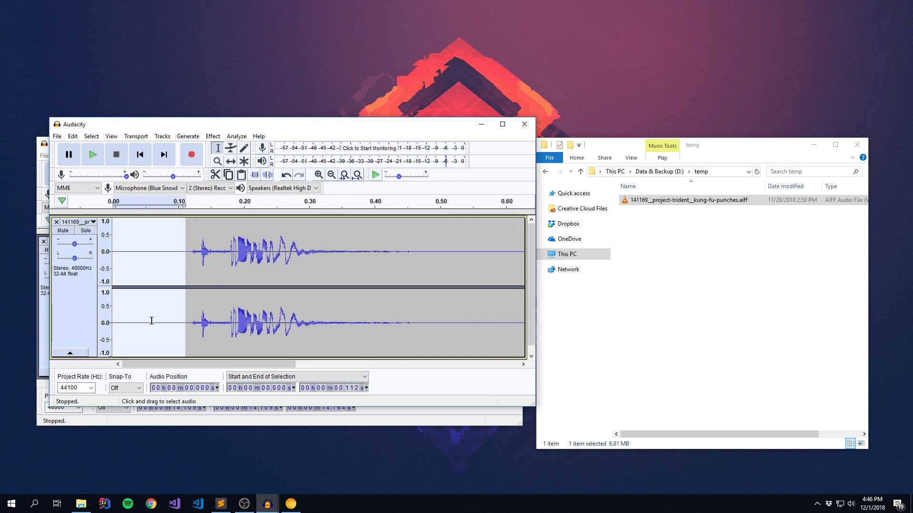
pyautogui.press('Delete')
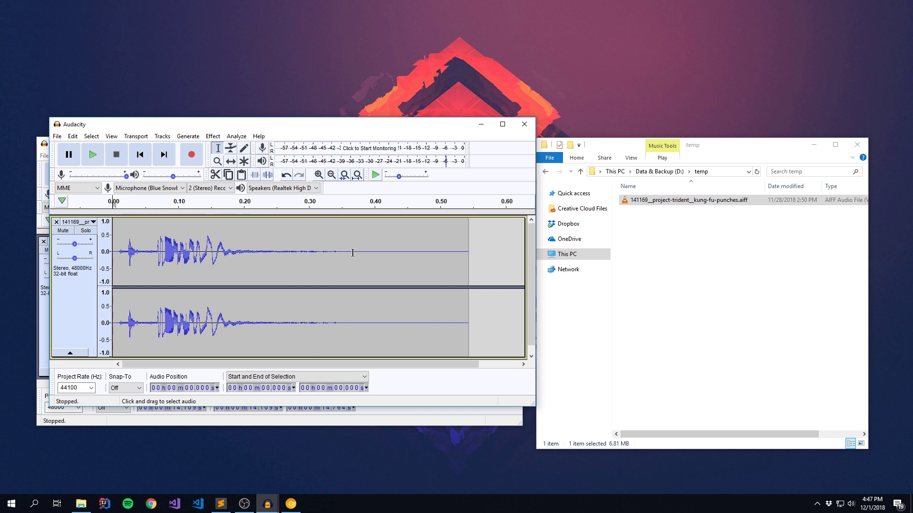
# Delete the faint tail from 0.374 s to 0.552 s and zoom around to check the cut.
pyautogui.moveTo(358, 253); pyautogui.dragTo(474, 253)
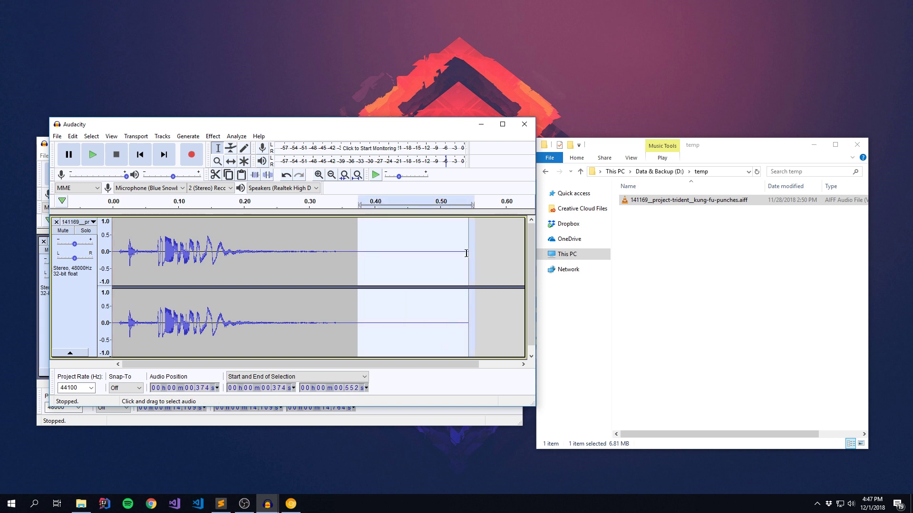
pyautogui.press('Delete')
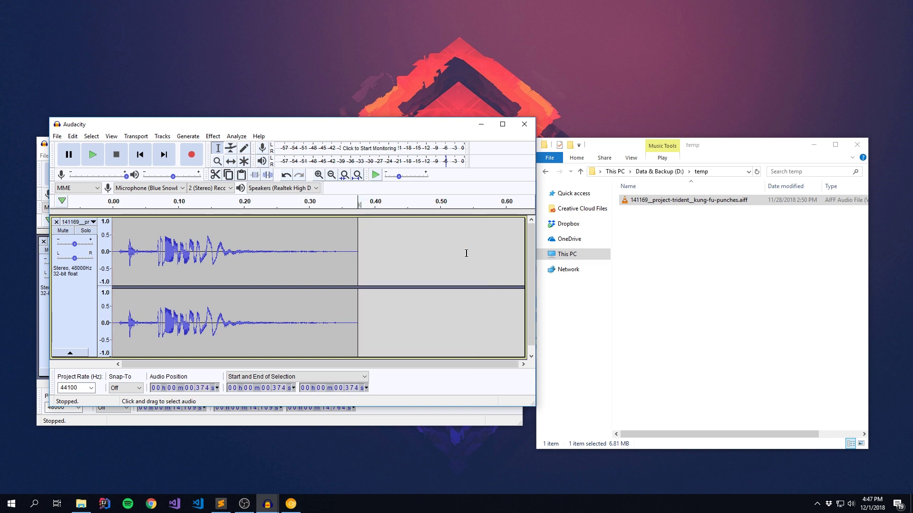
pyautogui.scroll(2, 338, 259)
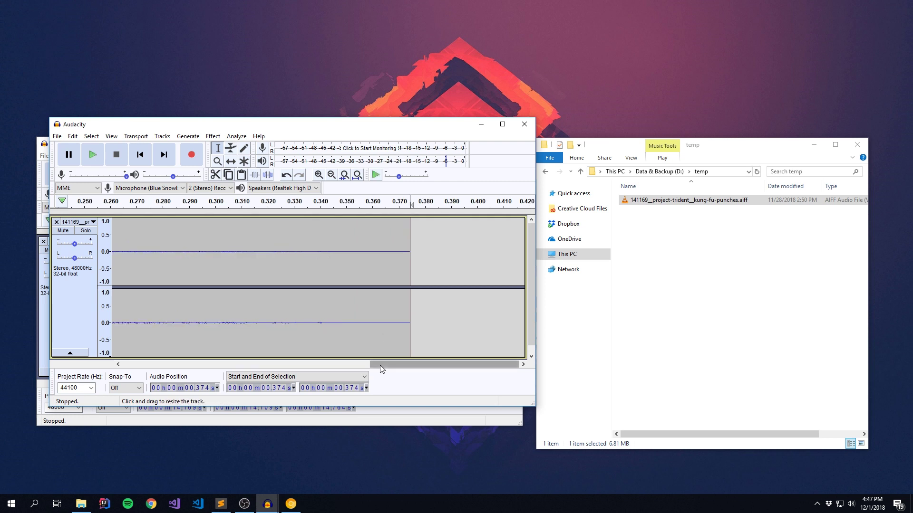
pyautogui.moveTo(380, 365)
pyautogui.mouseDown()
pyautogui.moveTo(300, 367)
pyautogui.moveTo(380, 369)
pyautogui.moveTo(355, 370)
pyautogui.moveTo(366, 366)
pyautogui.mouseUp()
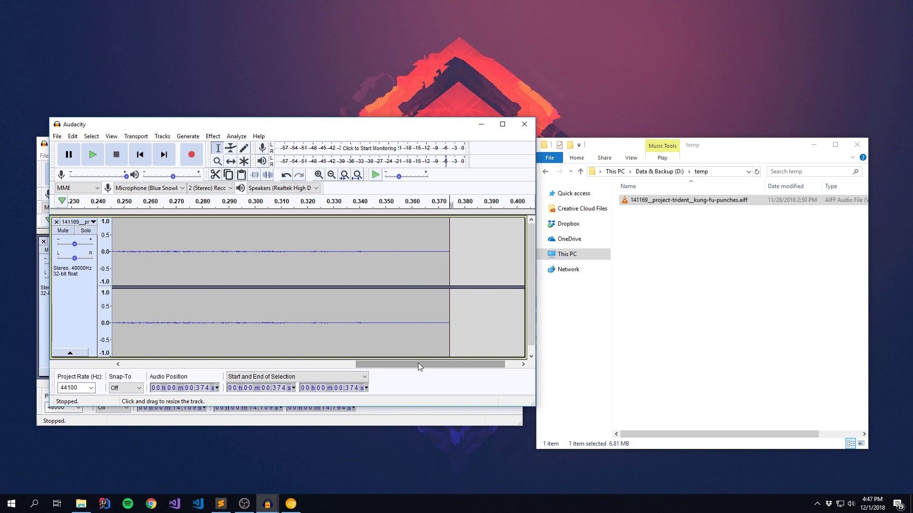
pyautogui.moveTo(417, 363); pyautogui.dragTo(397, 361)
pyautogui.scroll(-2, 409, 299)
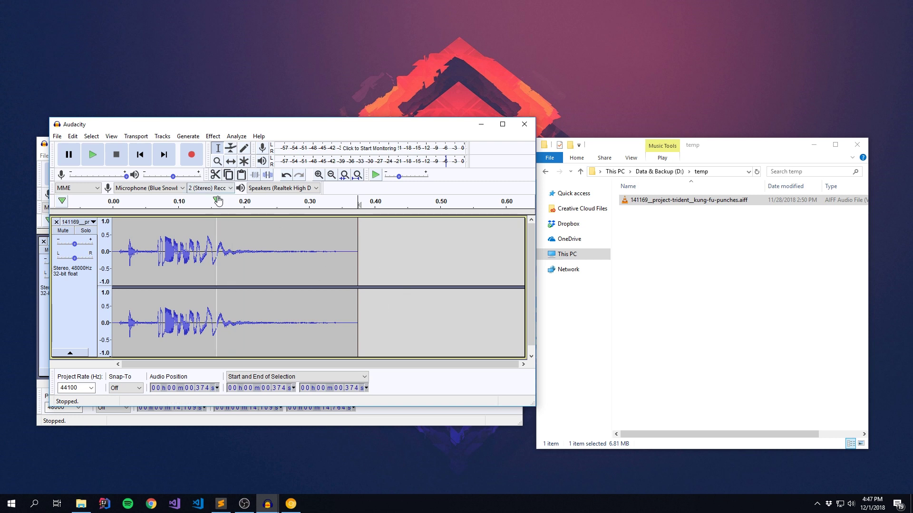
# Export the audio as WAV to punch_01.wav in the PunchKick04 folder.
pyautogui.click(56, 137)
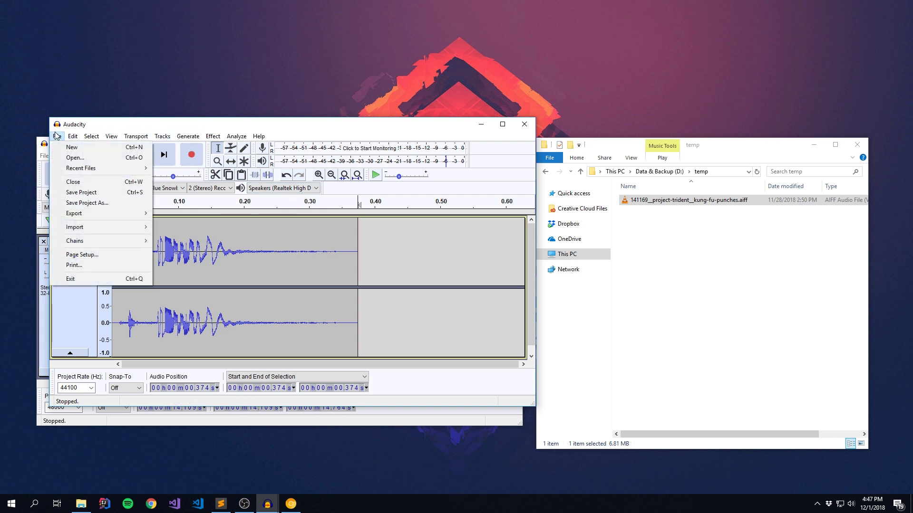
pyautogui.moveTo(73, 216)
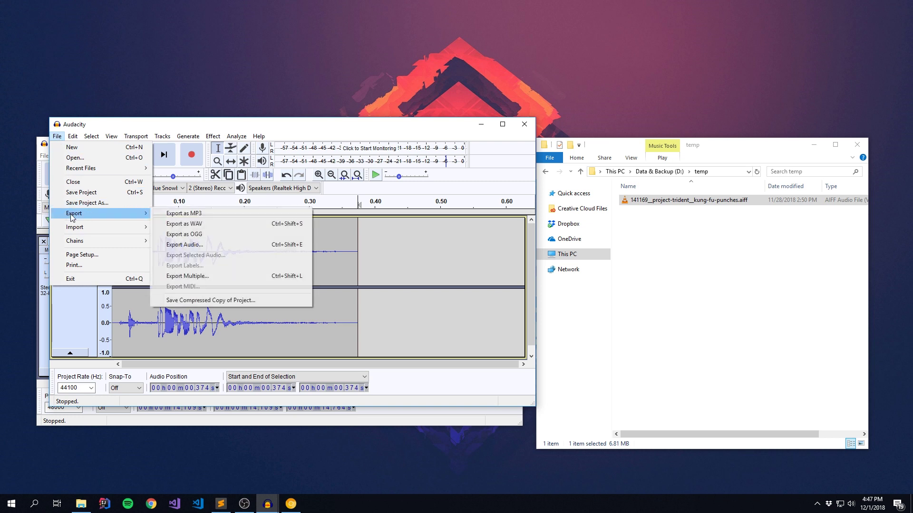
pyautogui.click(286, 227)
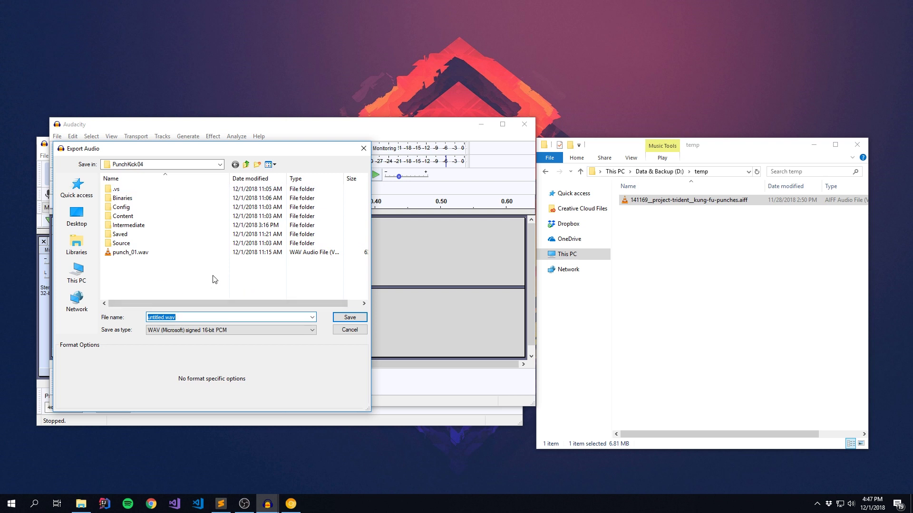
pyautogui.click(150, 252)
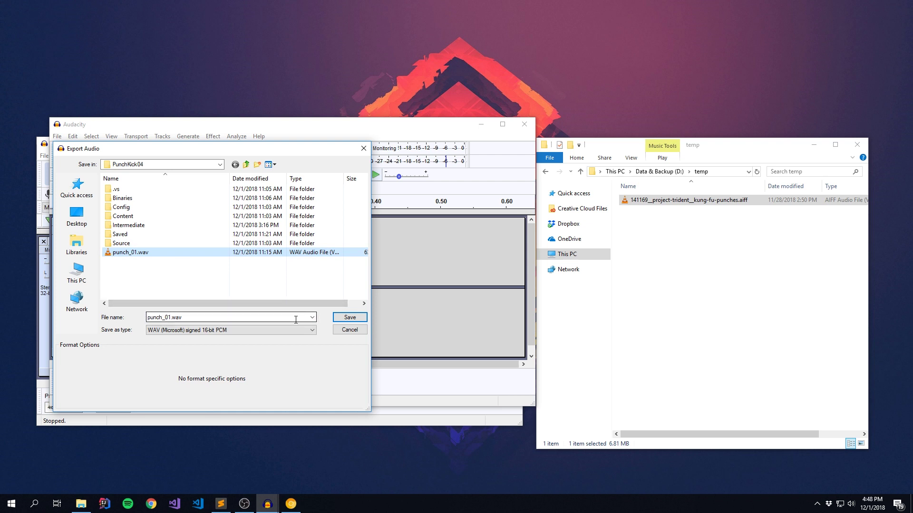
pyautogui.click(349, 317)
pyautogui.press('Return')
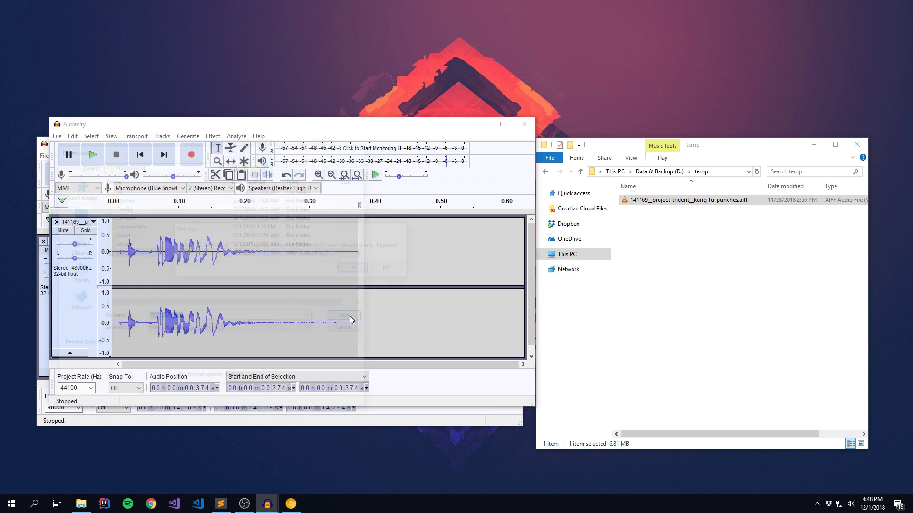
# Confirm replacing punch_01.wav and accept the metadata tags with every field left empty.
pyautogui.click(356, 268)
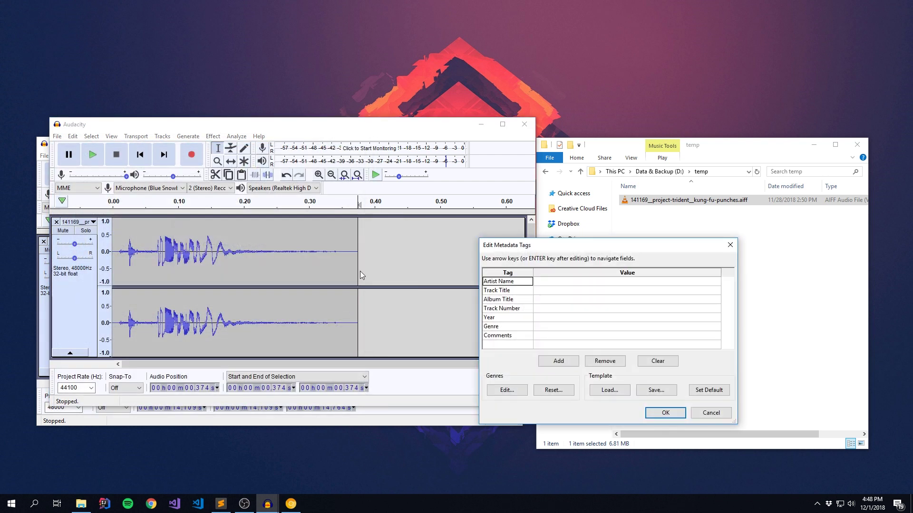
pyautogui.moveTo(595, 249); pyautogui.dragTo(411, 212)
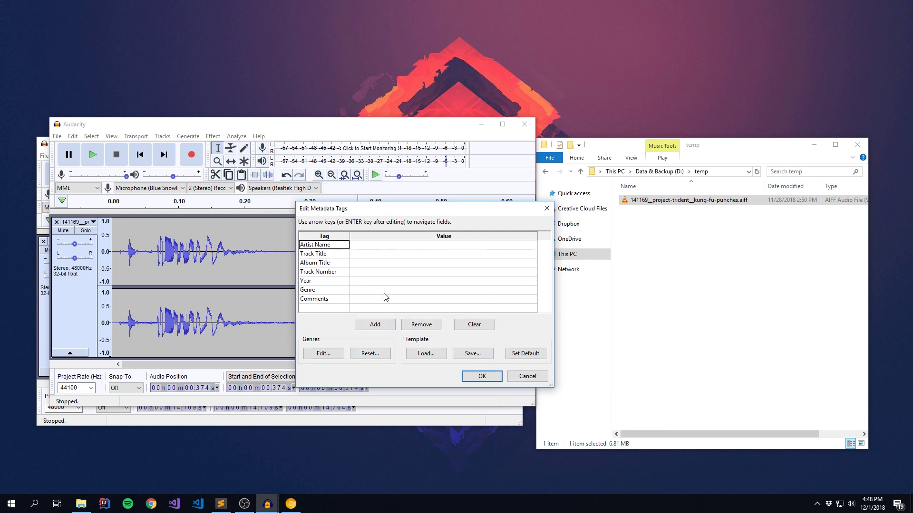
pyautogui.click(476, 376)
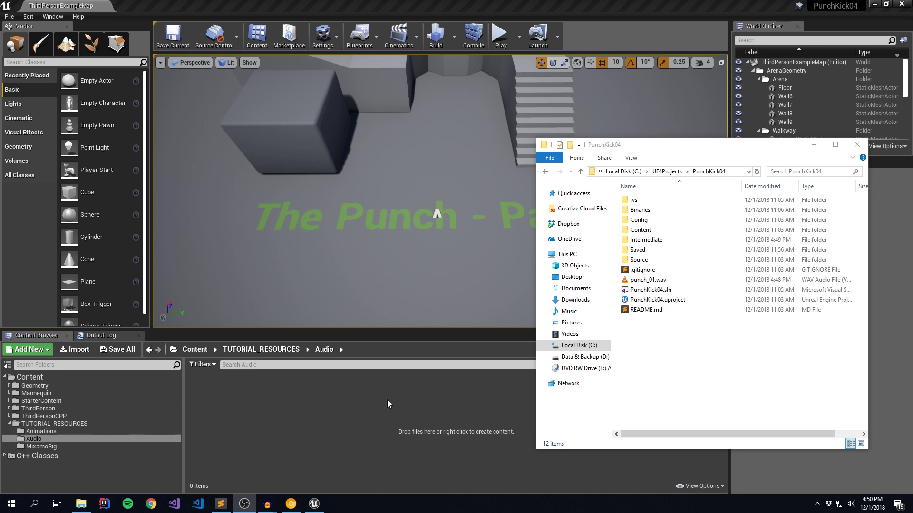
# Drag punch_01.wav into the Audio folder to import it as a Sound Wave, then play it.
pyautogui.click(654, 282)
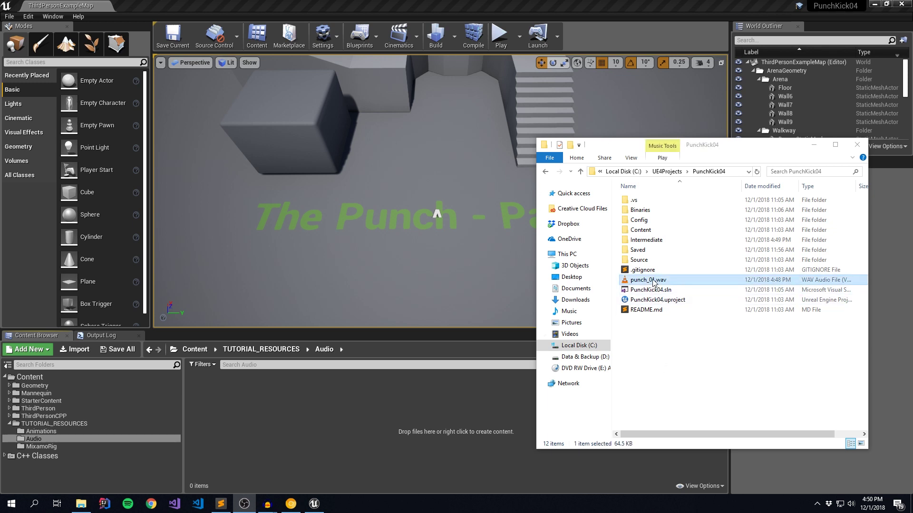
pyautogui.moveTo(654, 282); pyautogui.dragTo(426, 416)
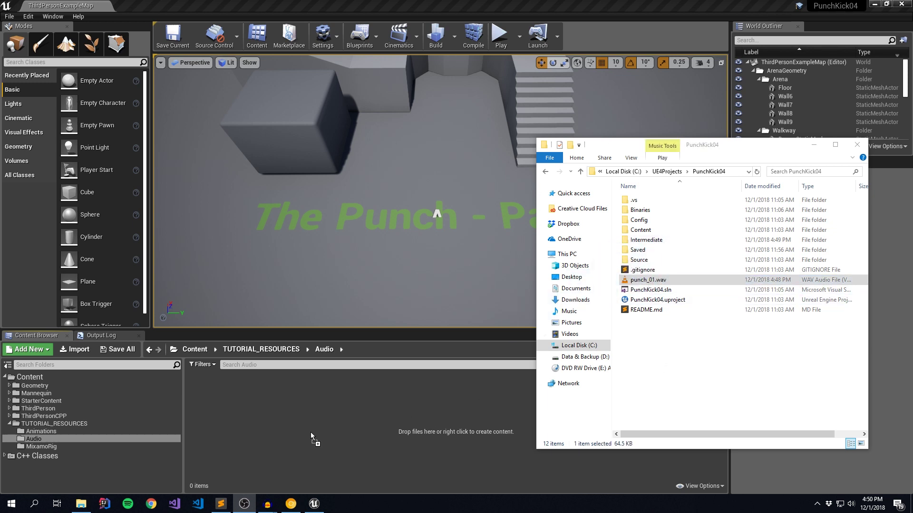
pyautogui.moveTo(290, 406); pyautogui.dragTo(290, 406)
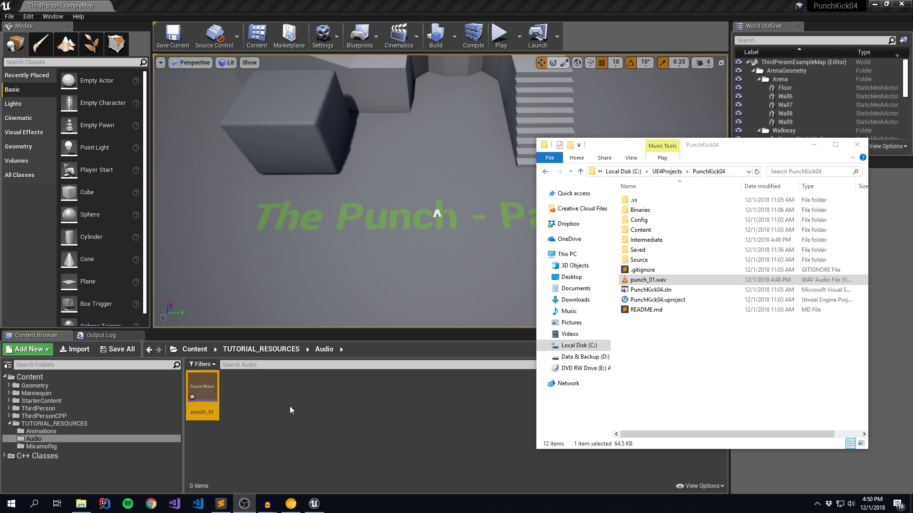
pyautogui.click(290, 406)
pyautogui.moveTo(205, 393)
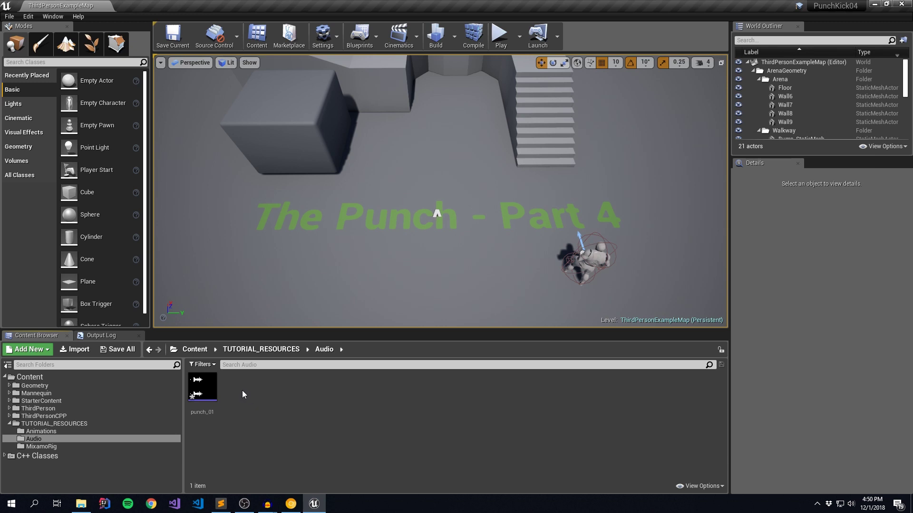
pyautogui.click(205, 390)
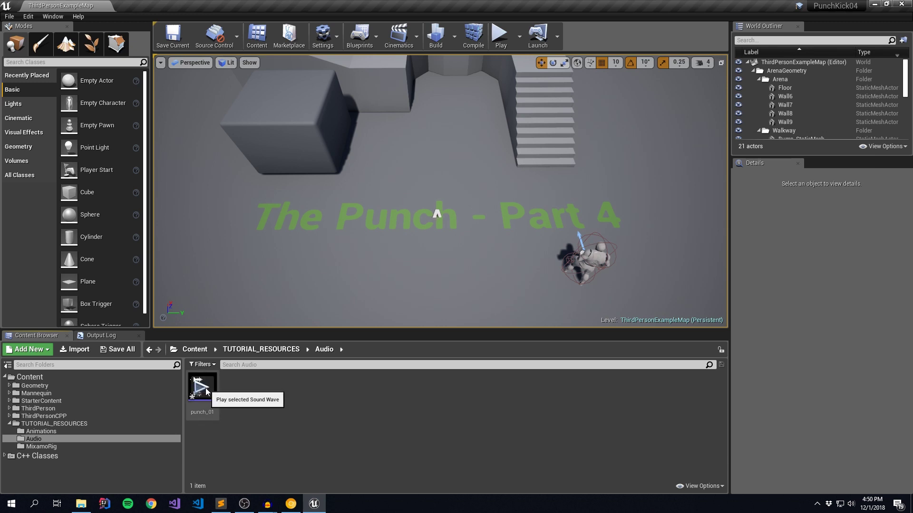